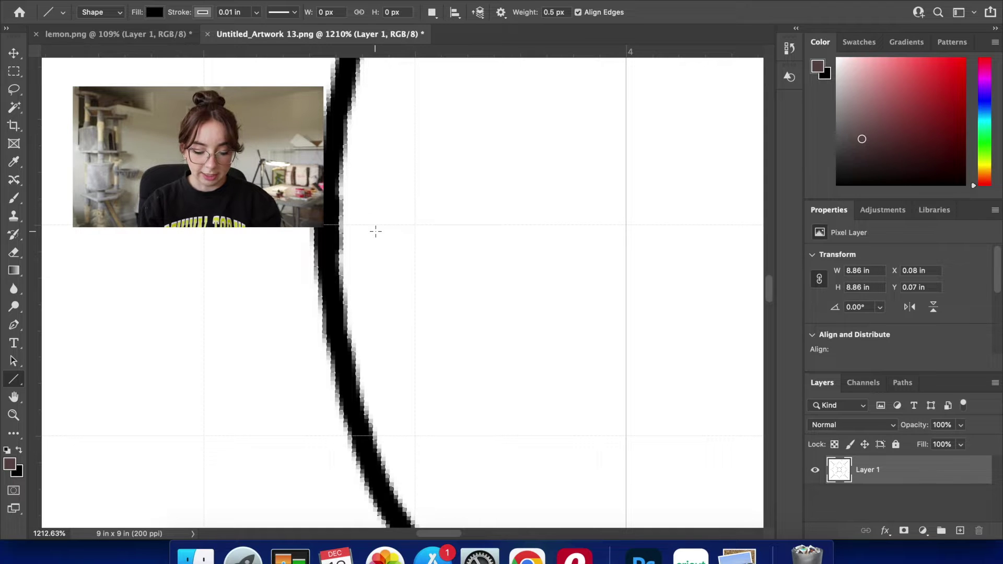
scroll(375, 230, down, 5)
scroll(375, 231, down, 7)
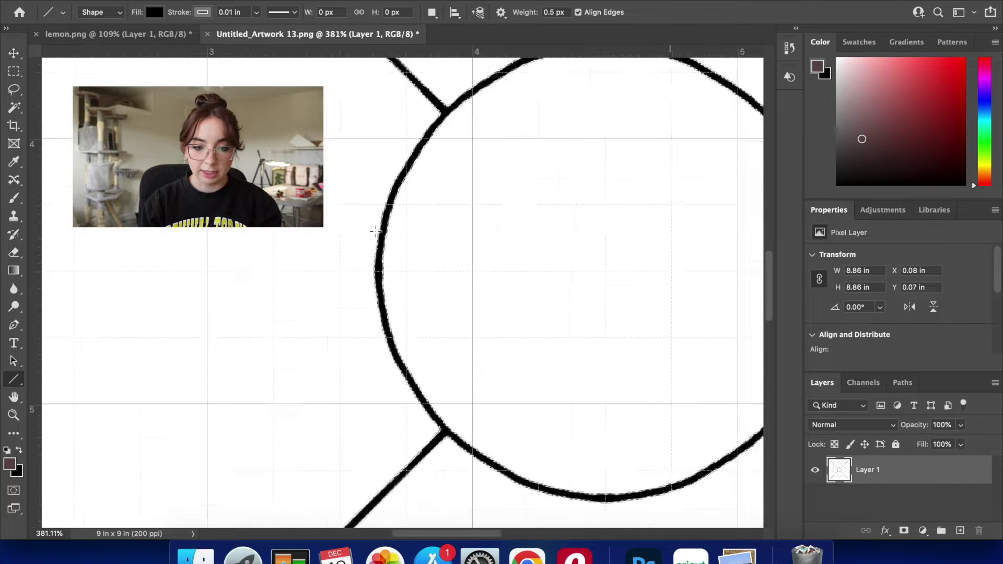
scroll(375, 230, down, 3)
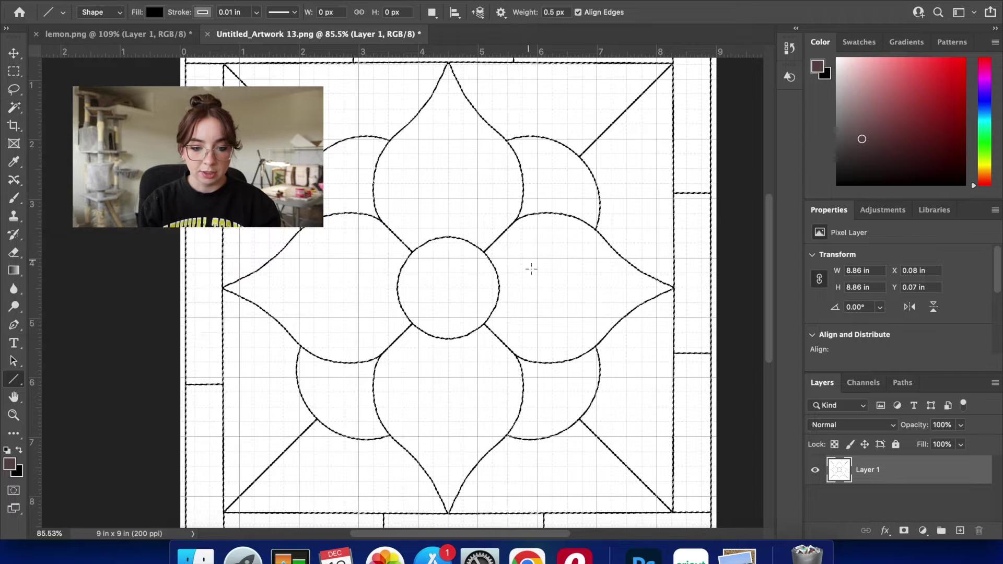
scroll(370, 287, up, 1)
scroll(370, 287, up, 10)
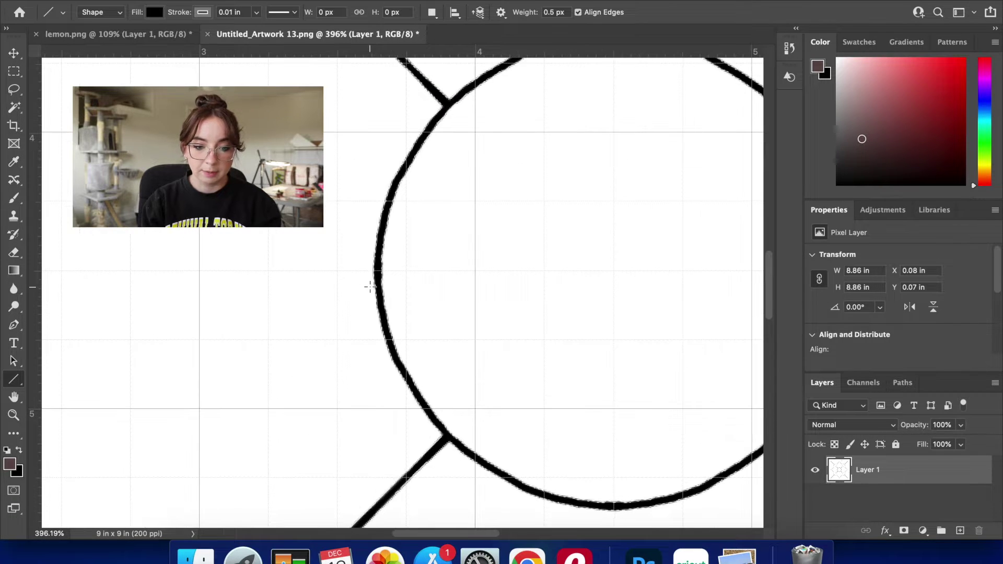
scroll(370, 287, up, 6)
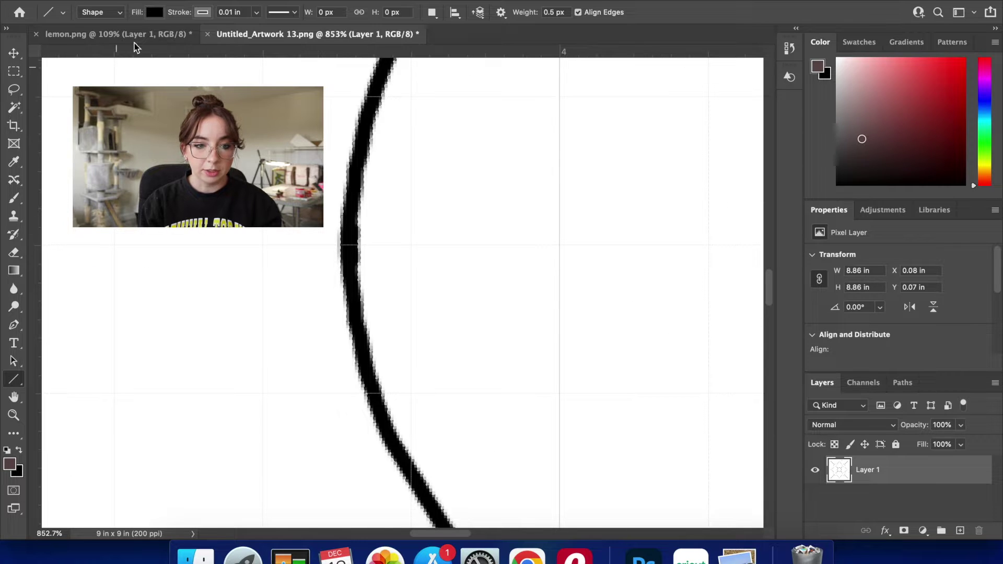
Step: Expand the lead-line selection outward by 8 pixels
click(285, 1)
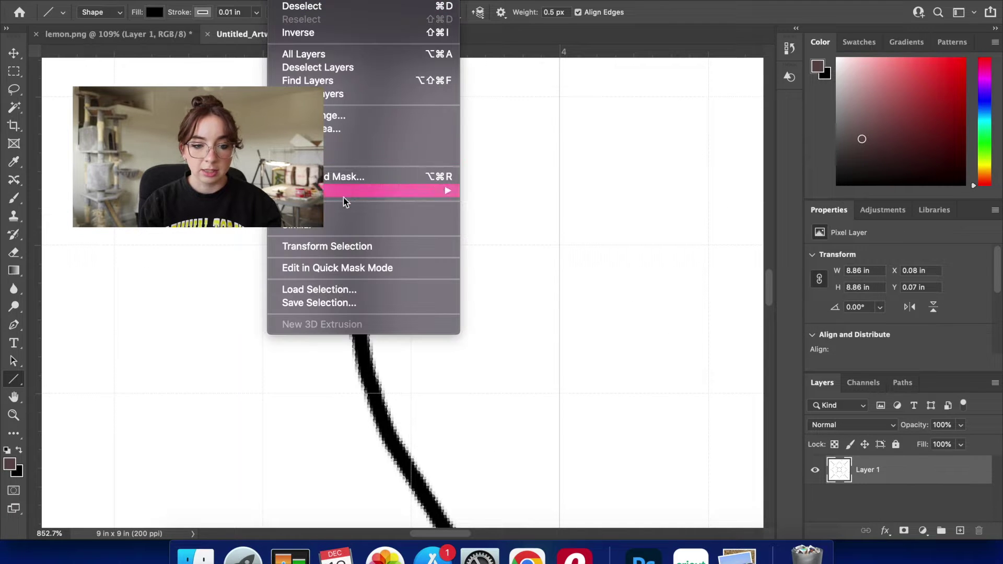
mouse_move(340, 192)
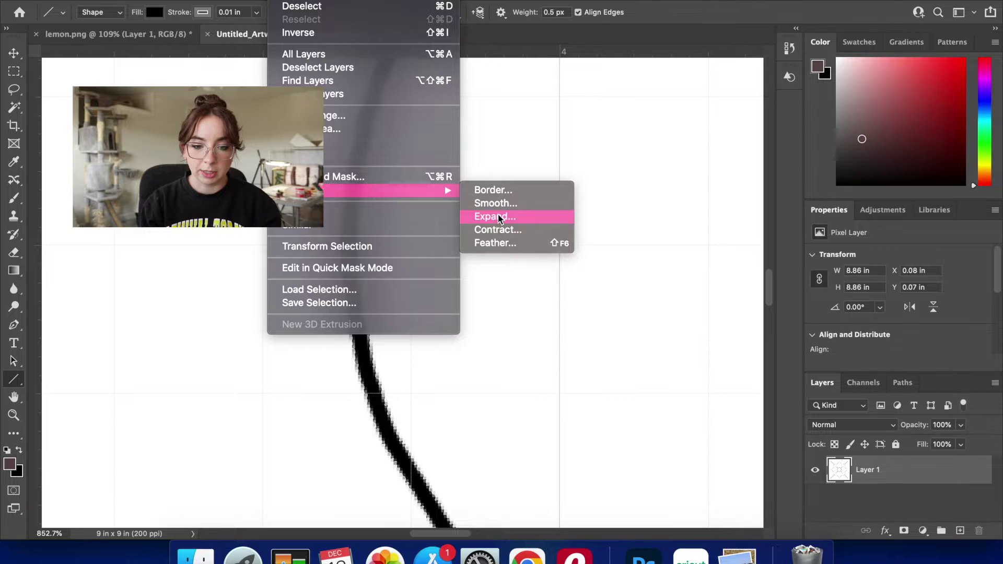
click(526, 215)
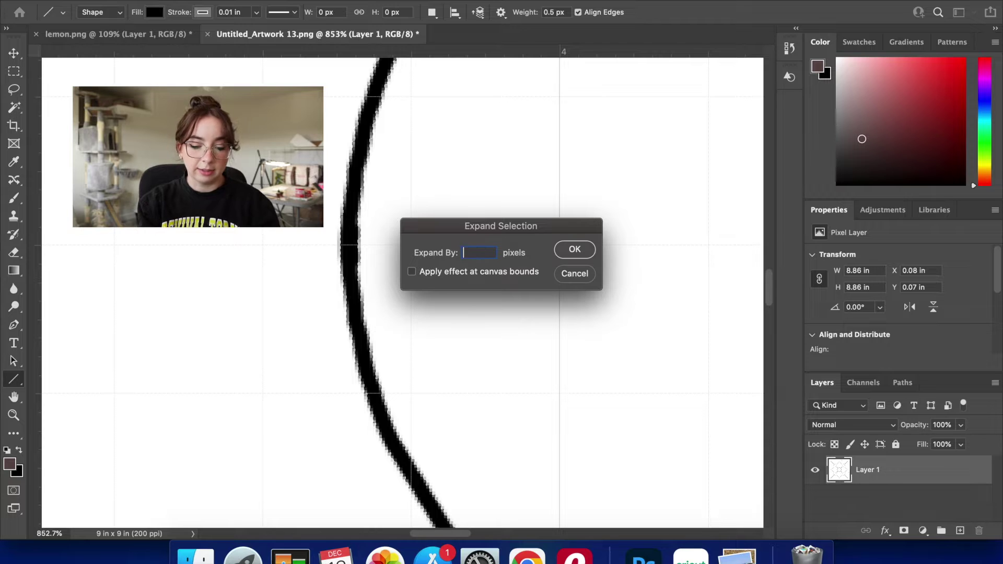
click(574, 249)
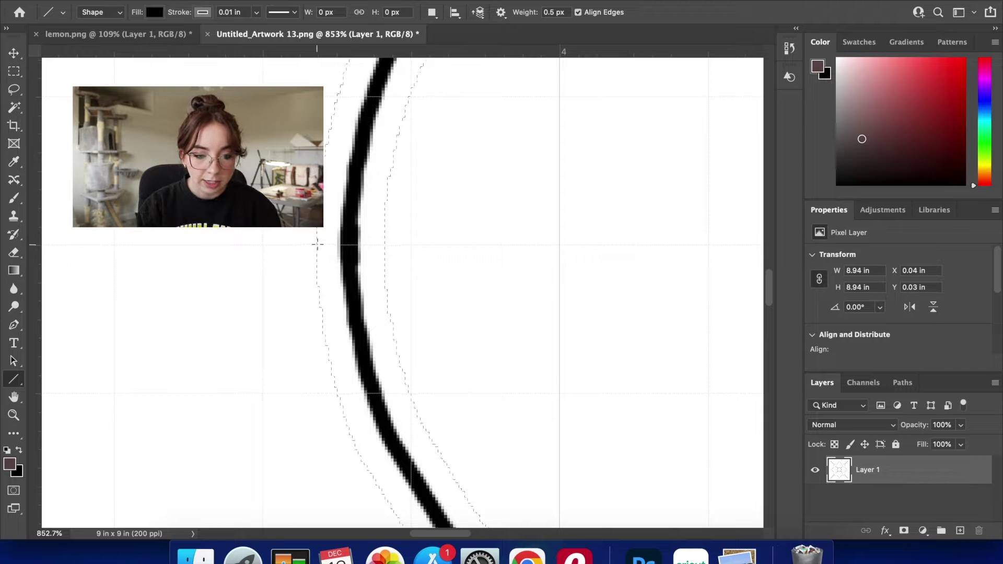
Step: Draw a short 0.11 in Line-tool line to measure the gap from the lead line
drag(316, 244, 383, 246)
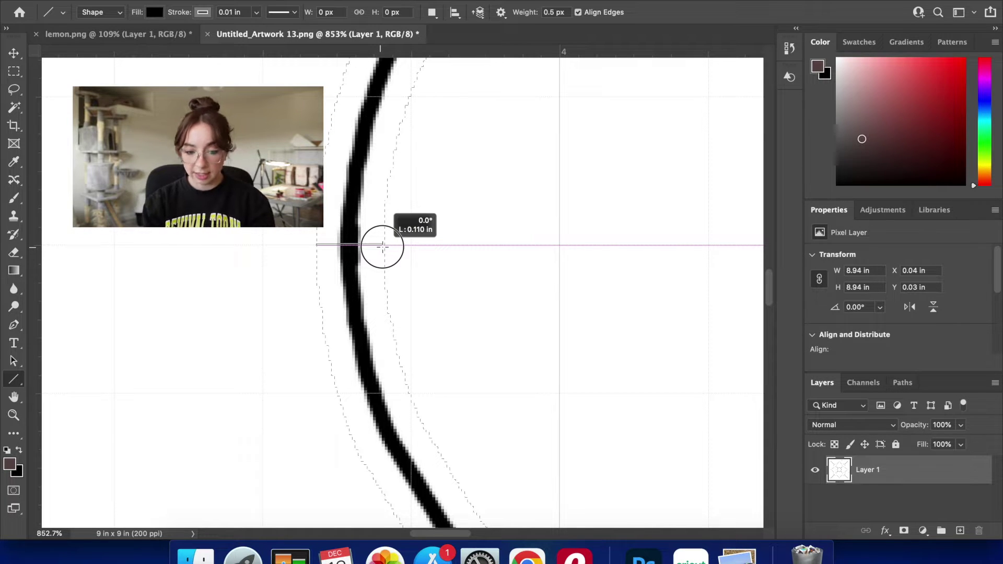
drag(383, 246, 382, 246)
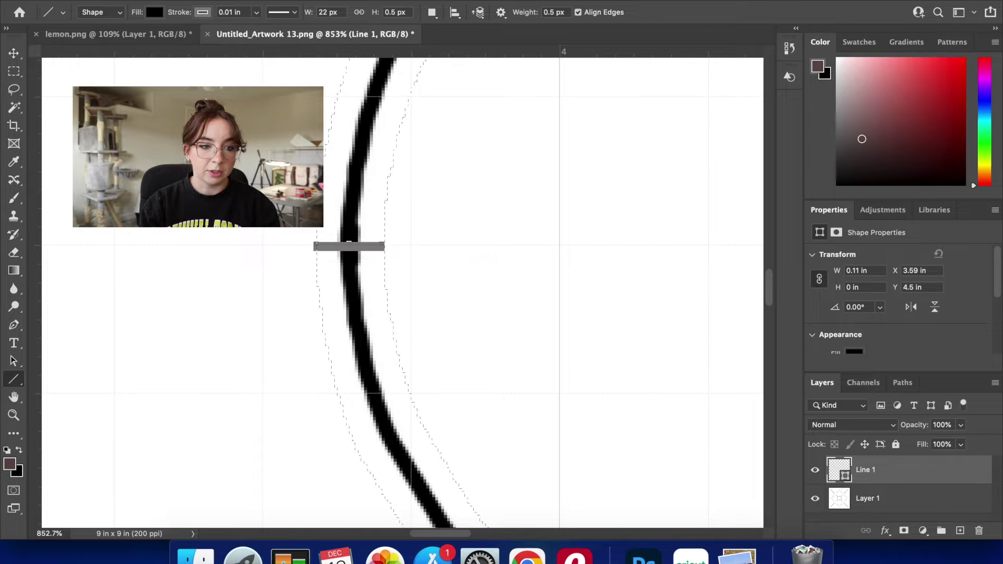
click(137, 0)
Step: Undo the measuring line and expand the selection by 1 pixel
key(super+z)
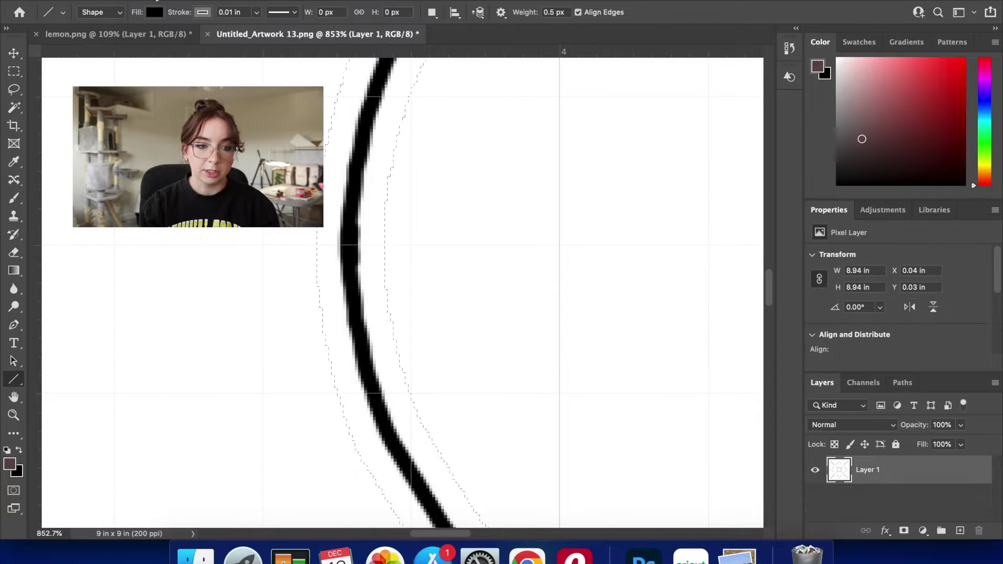
click(285, 0)
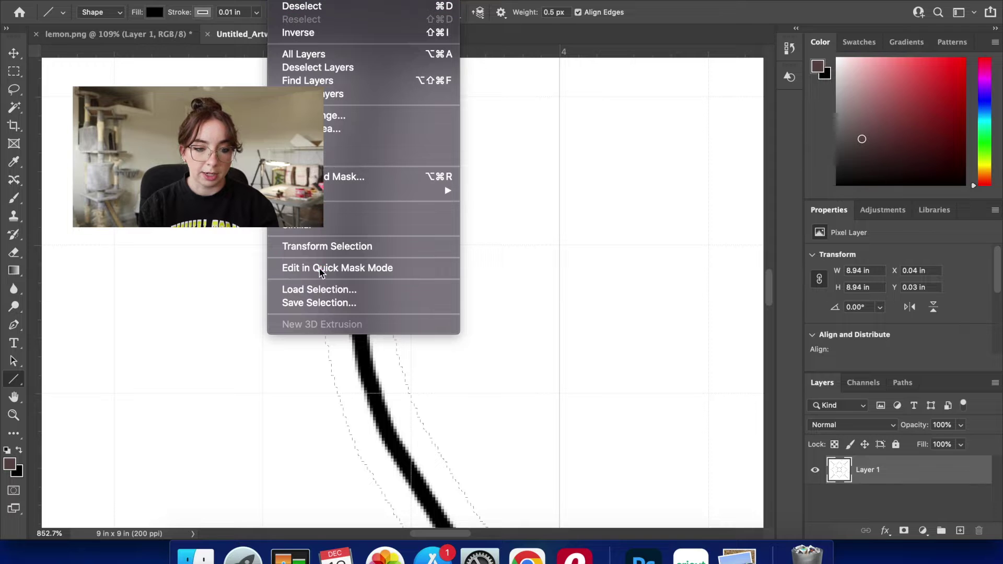
mouse_move(301, 190)
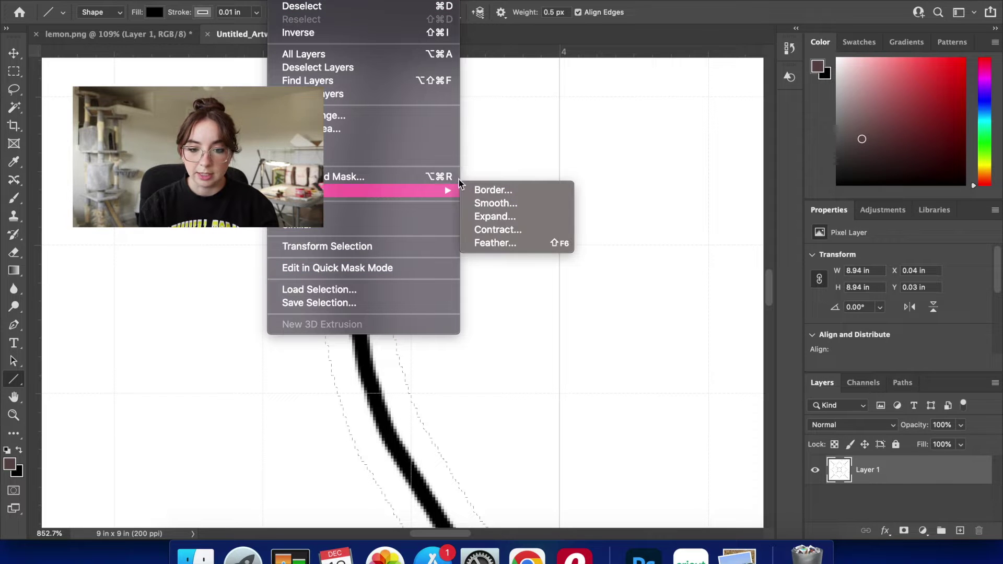
click(497, 217)
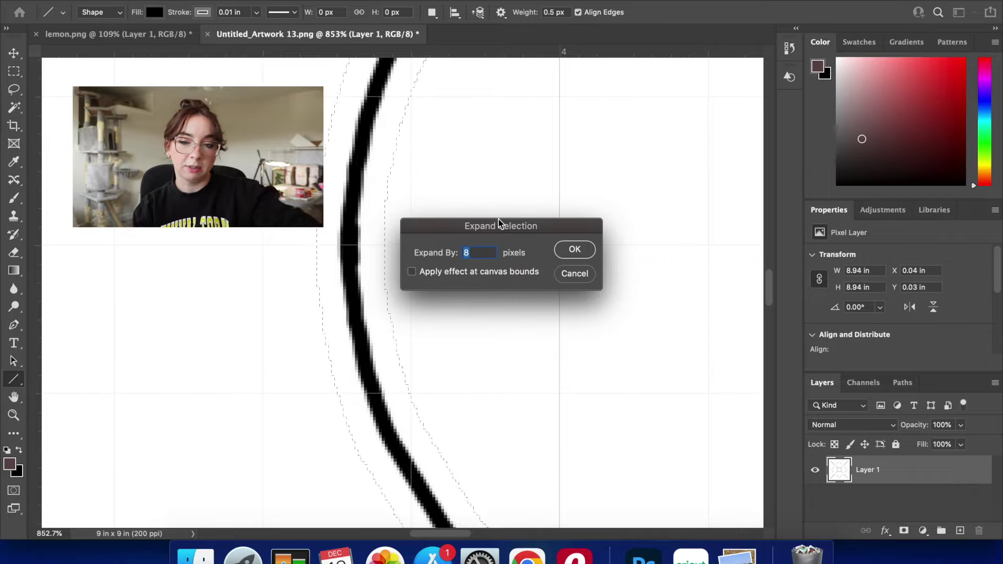
click(477, 254)
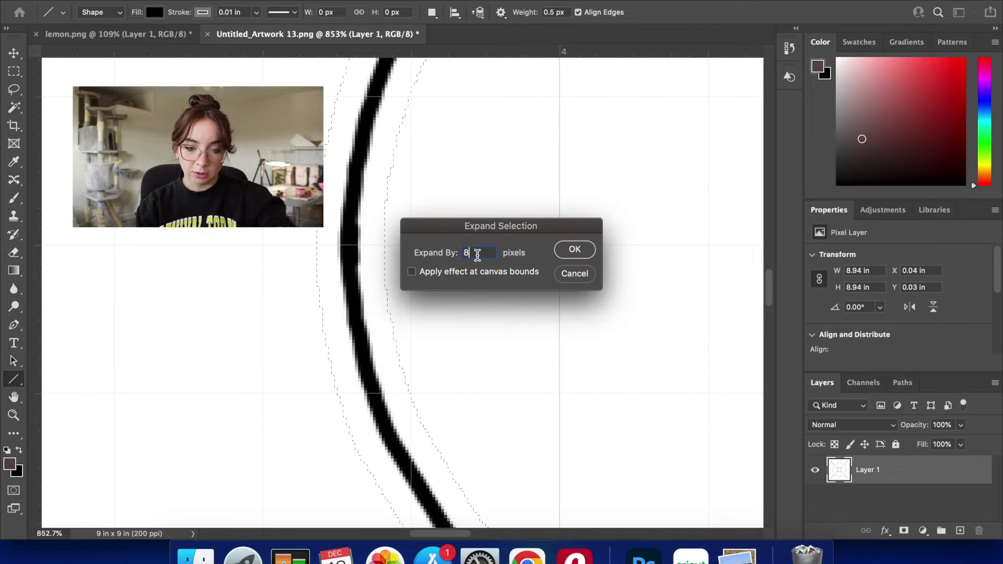
key(BackSpace)
text(1)
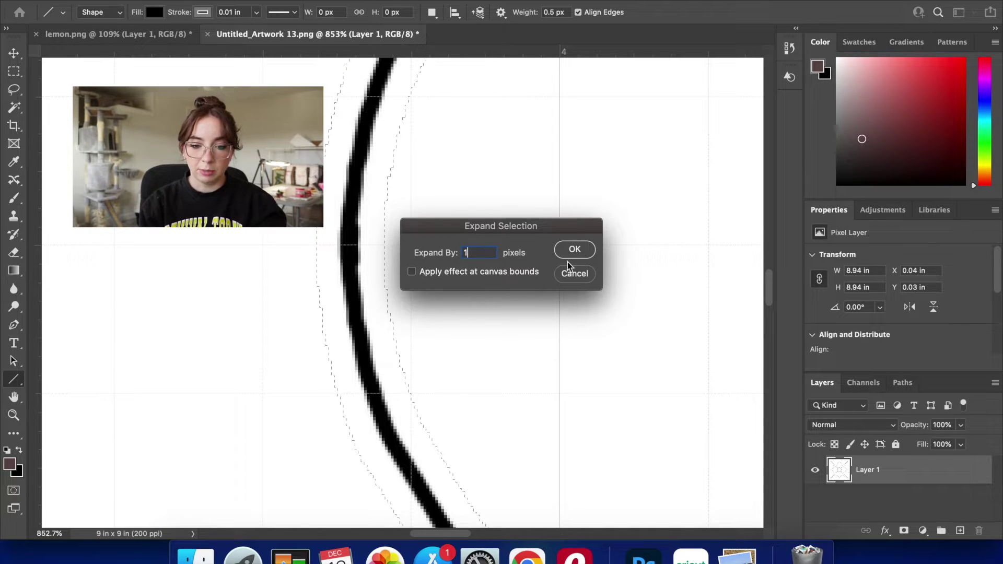
click(574, 249)
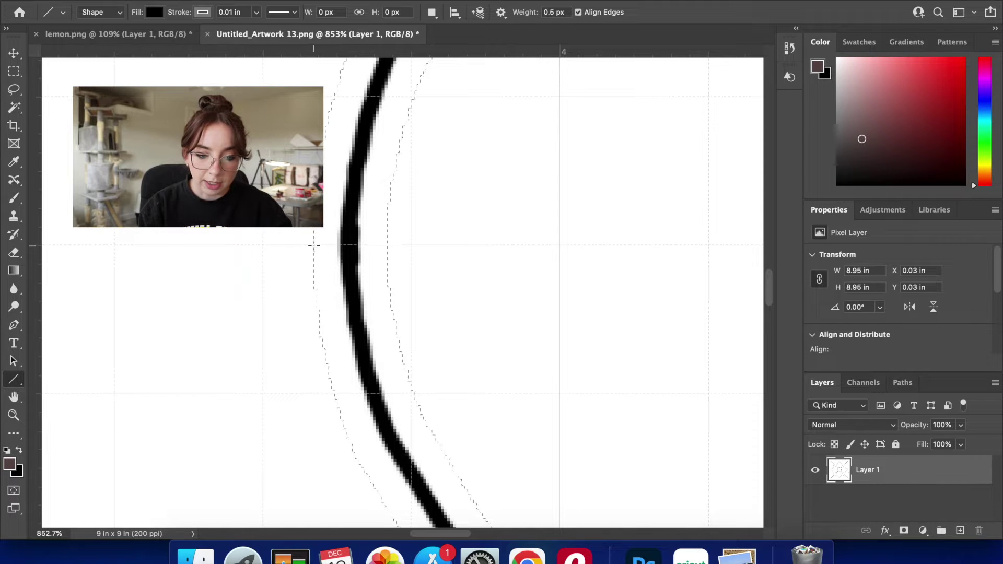
Step: Measure the gap, undo it, expand by 2 more pixels and redraw a 0.14 in measuring line
drag(314, 245, 389, 246)
click(137, 0)
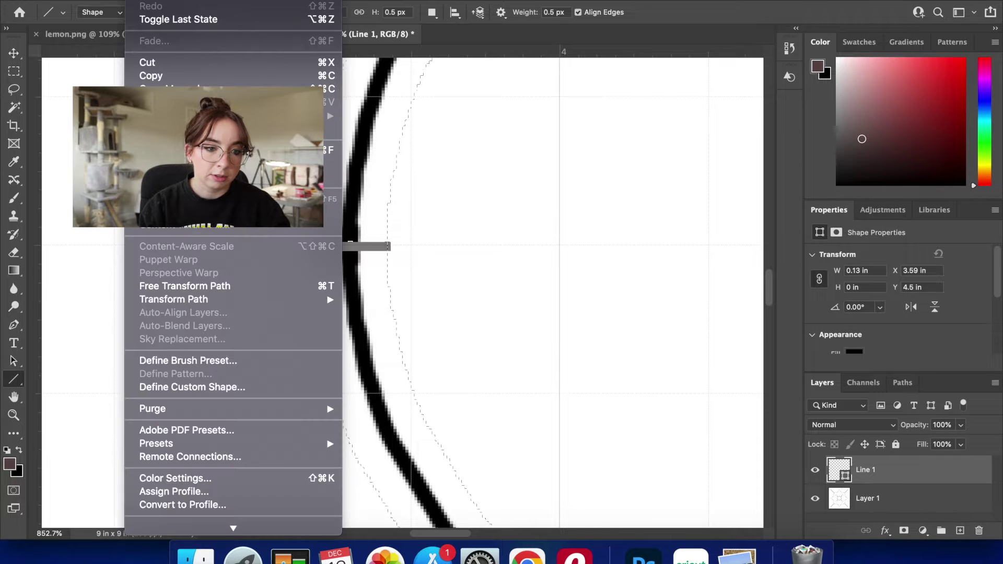
click(152, 0)
click(284, 0)
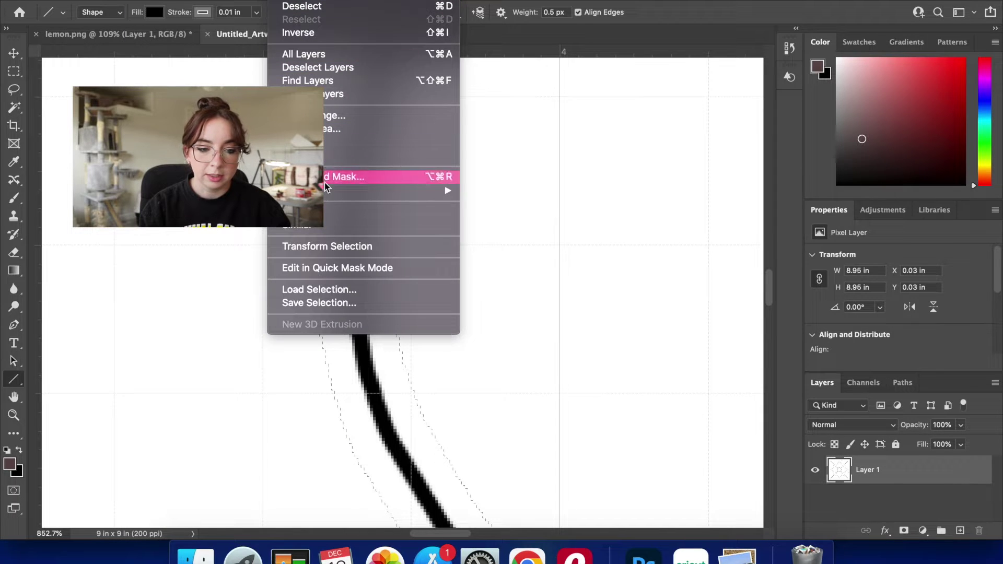
mouse_move(323, 192)
click(487, 217)
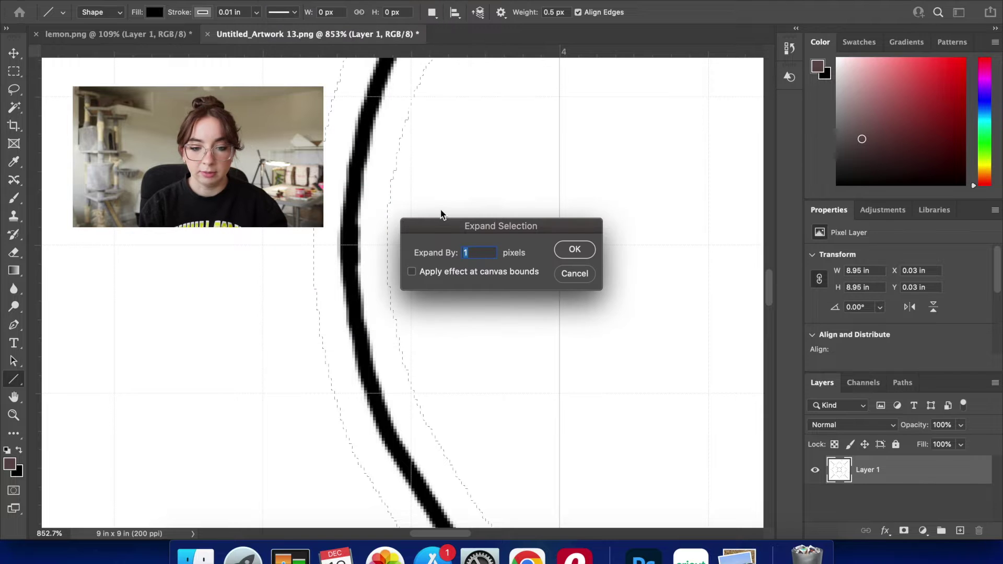
text(2)
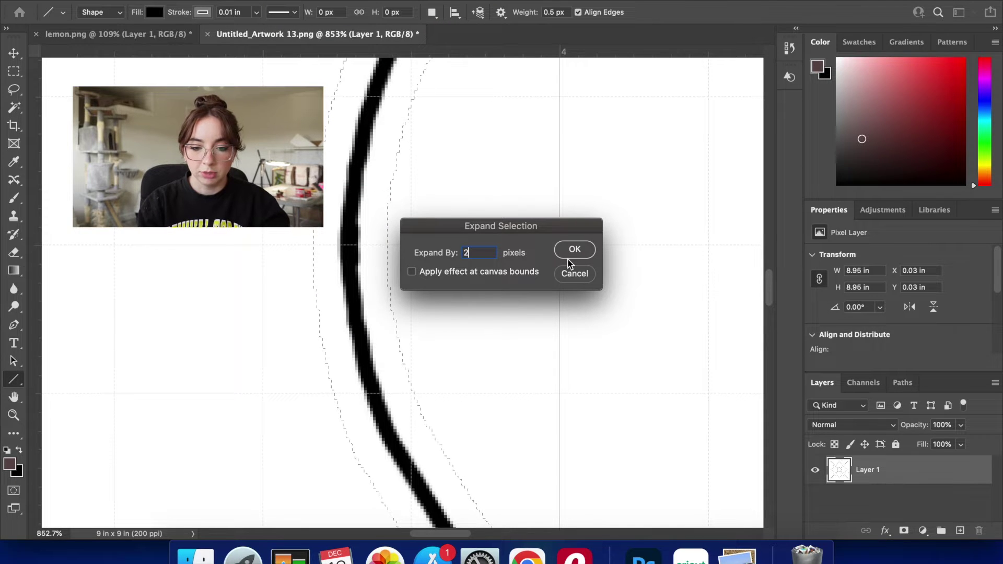
click(573, 252)
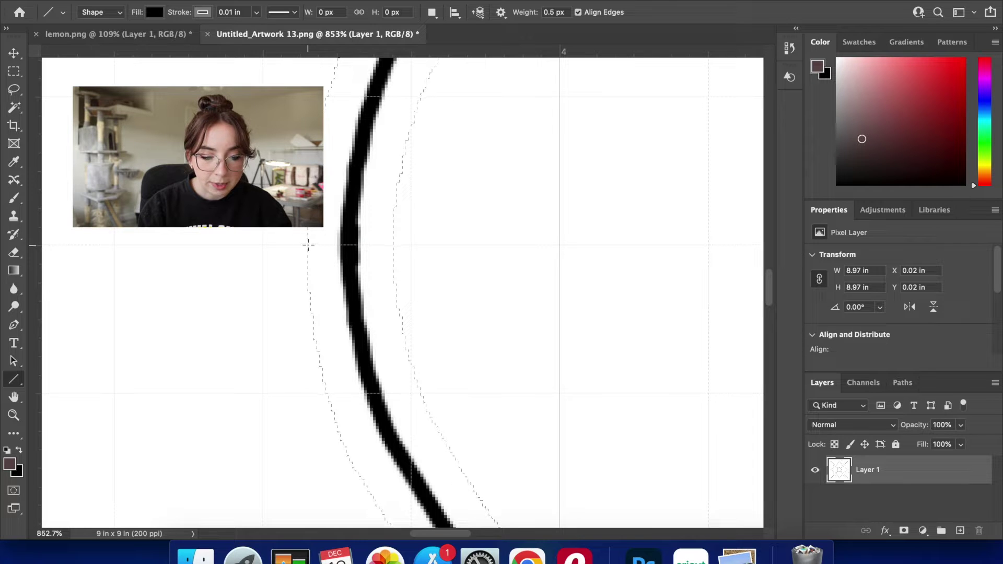
drag(308, 245, 392, 246)
click(140, 2)
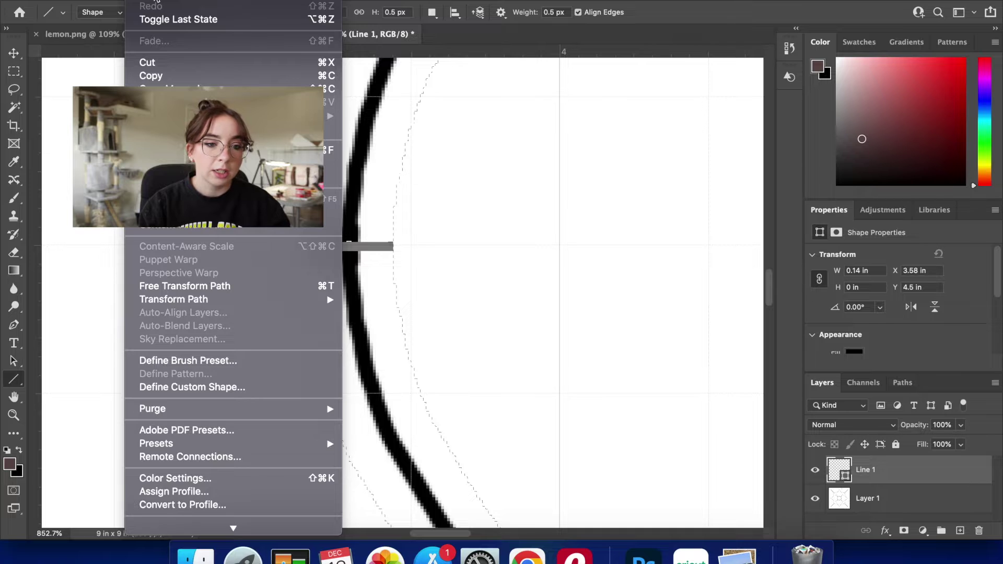
Step: Remove the measuring line, expand the selection by 2 pixels, and test-measure the gap
click(157, 1)
click(284, 1)
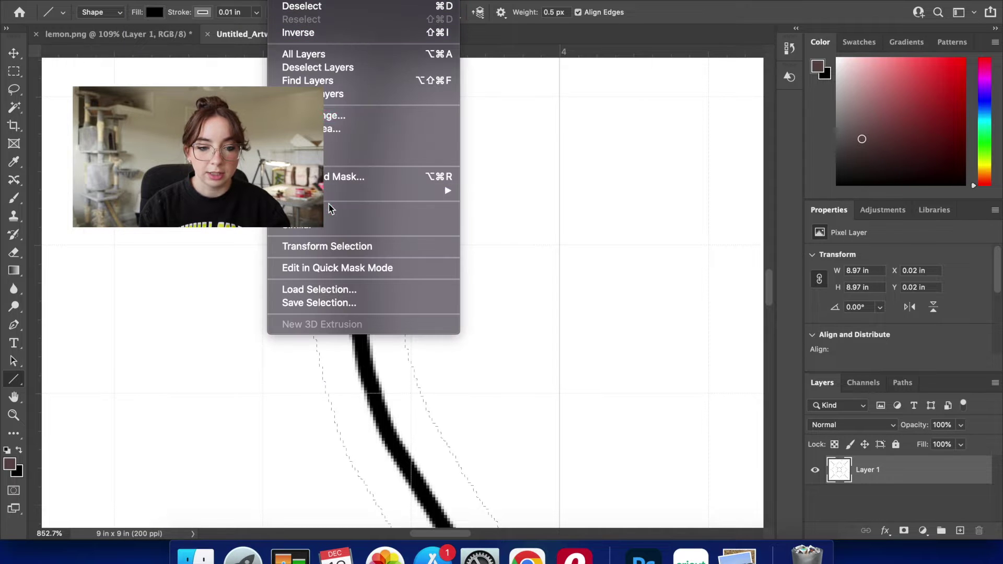
mouse_move(389, 191)
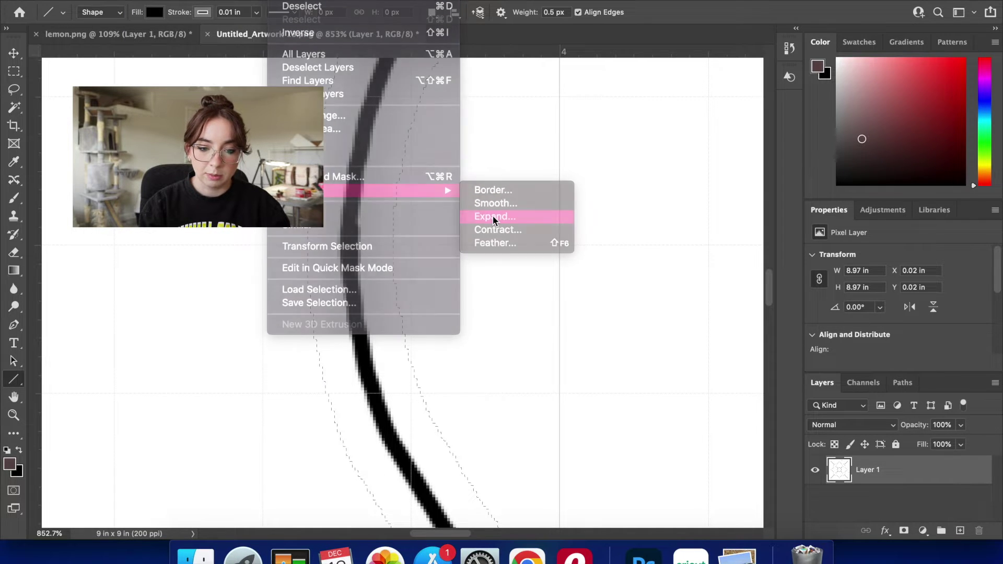
click(493, 217)
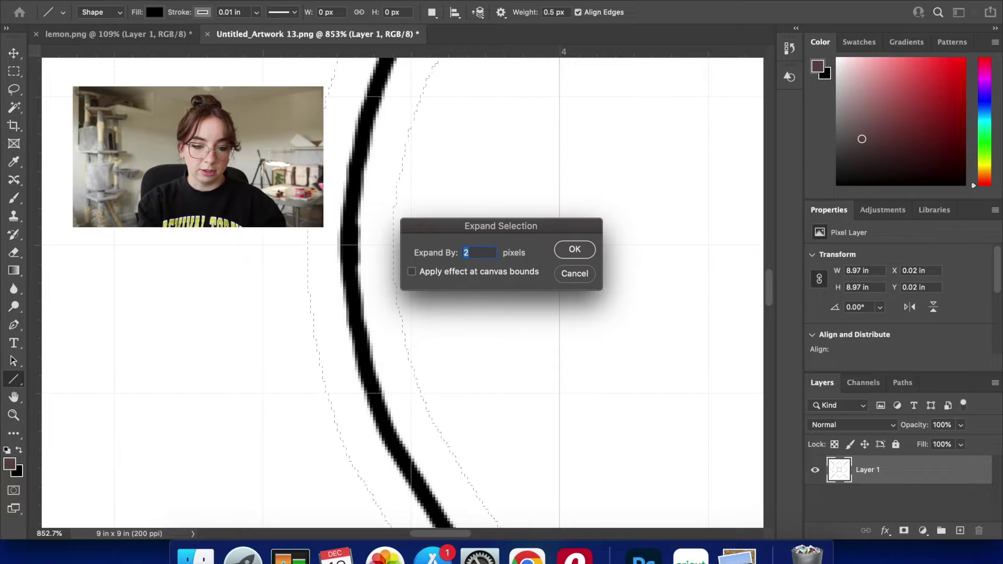
text(2)
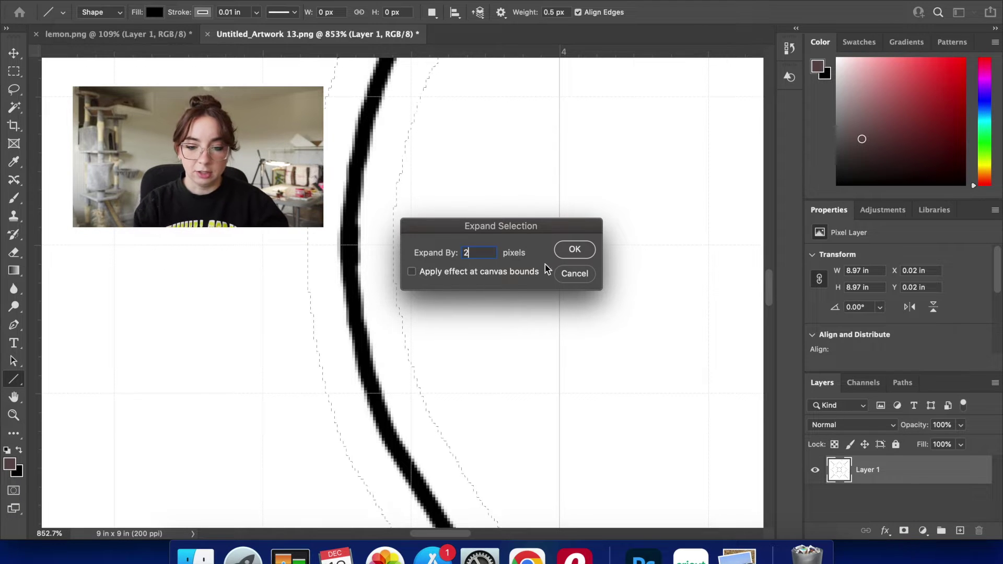
click(574, 250)
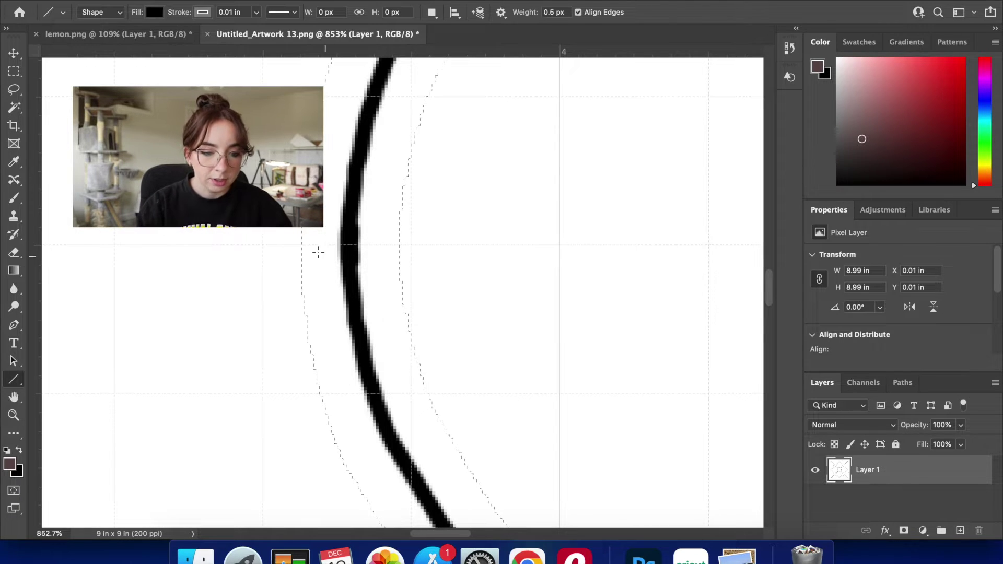
drag(301, 244, 399, 243)
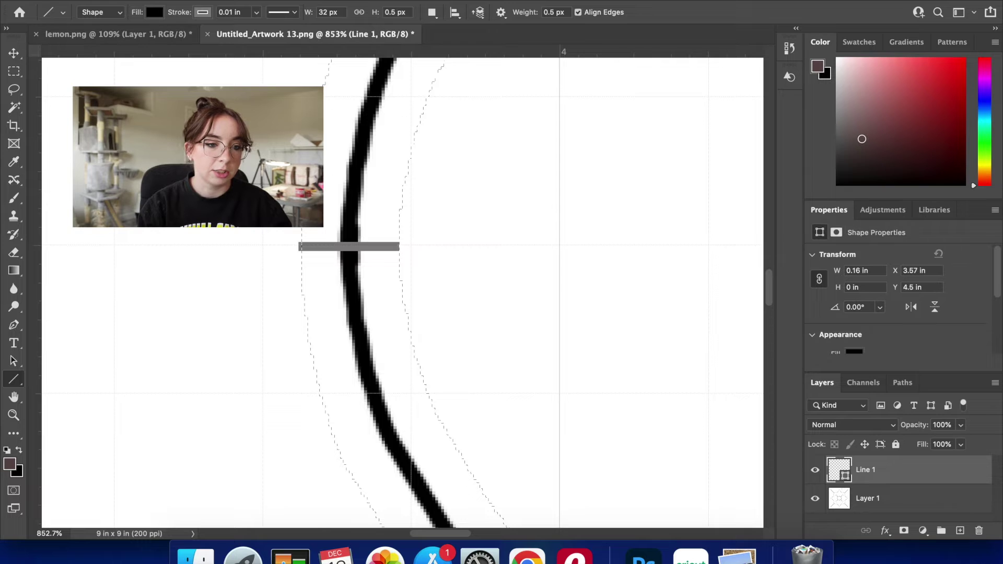
click(157, 6)
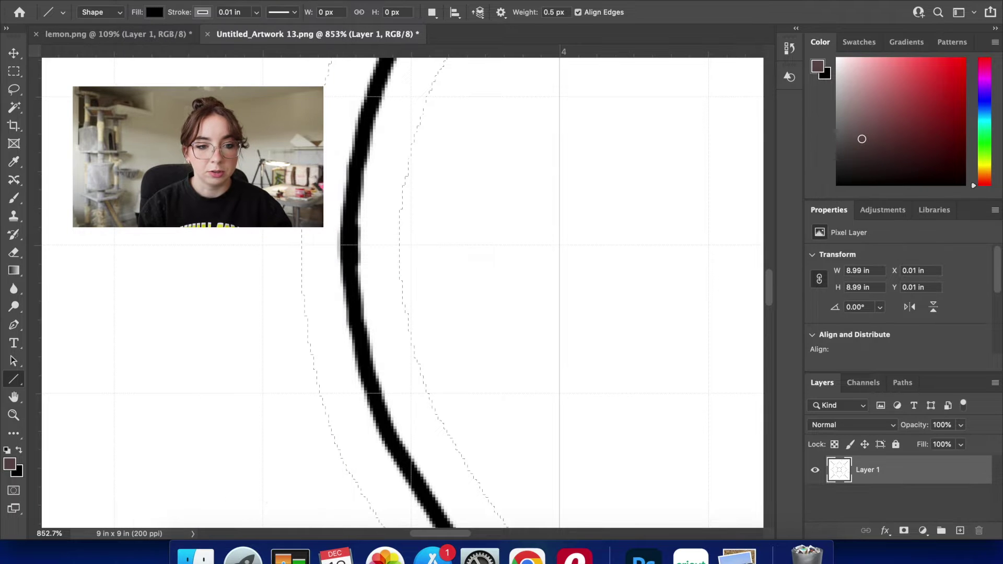
Step: Expand the selection twice more by 1 pixel each, measuring and undoing a test line each time
click(286, 2)
mouse_move(366, 190)
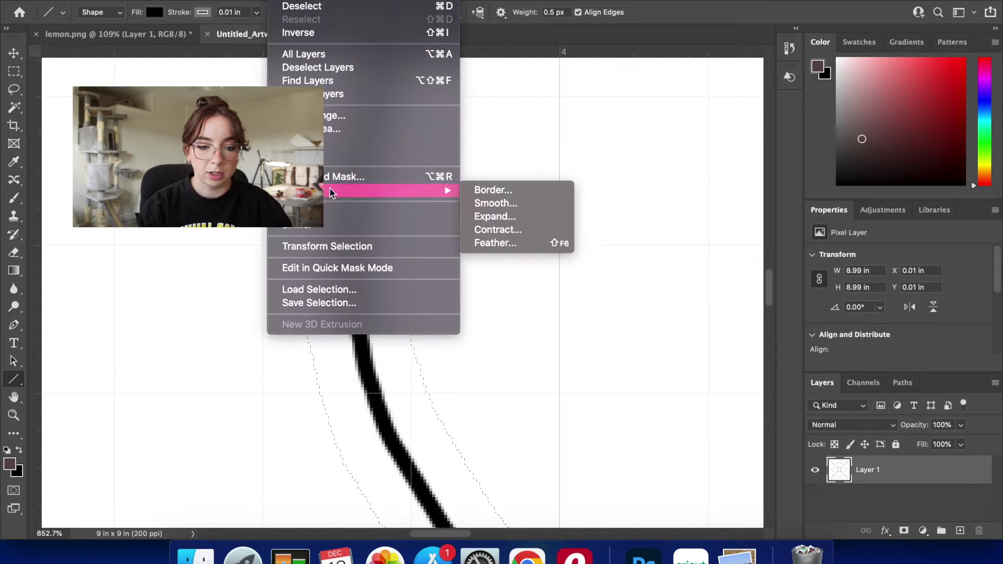
click(492, 218)
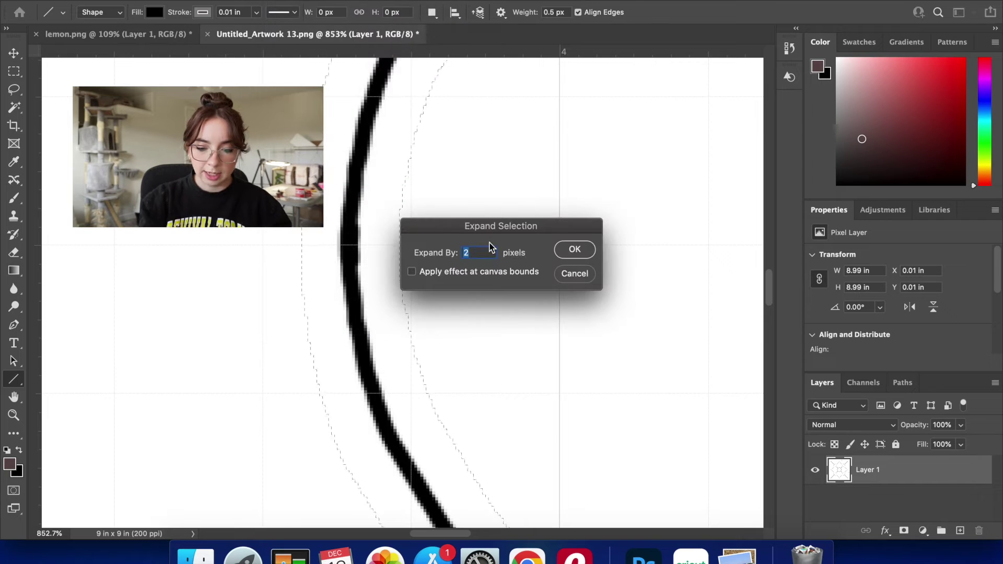
click(575, 250)
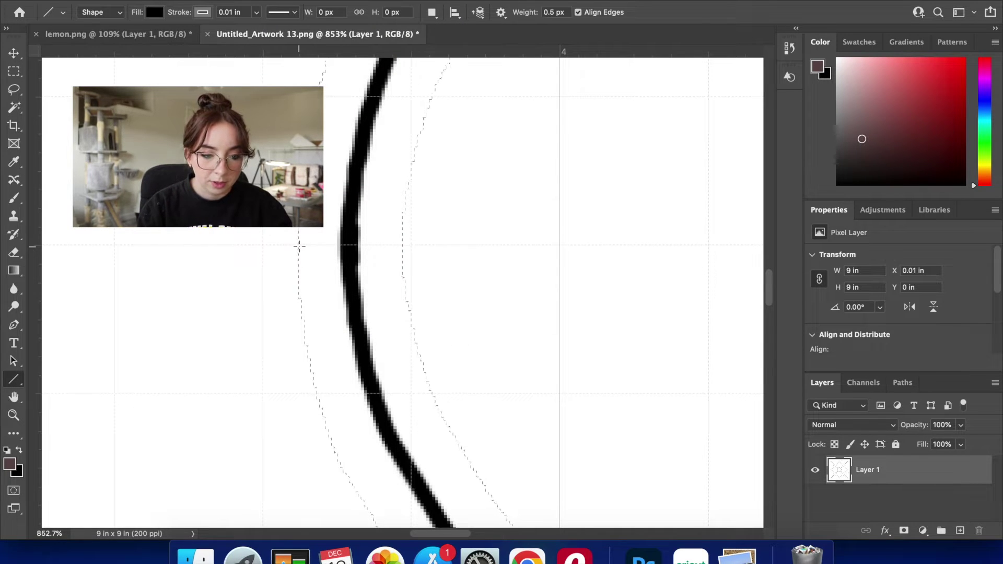
drag(298, 245, 403, 246)
click(146, 6)
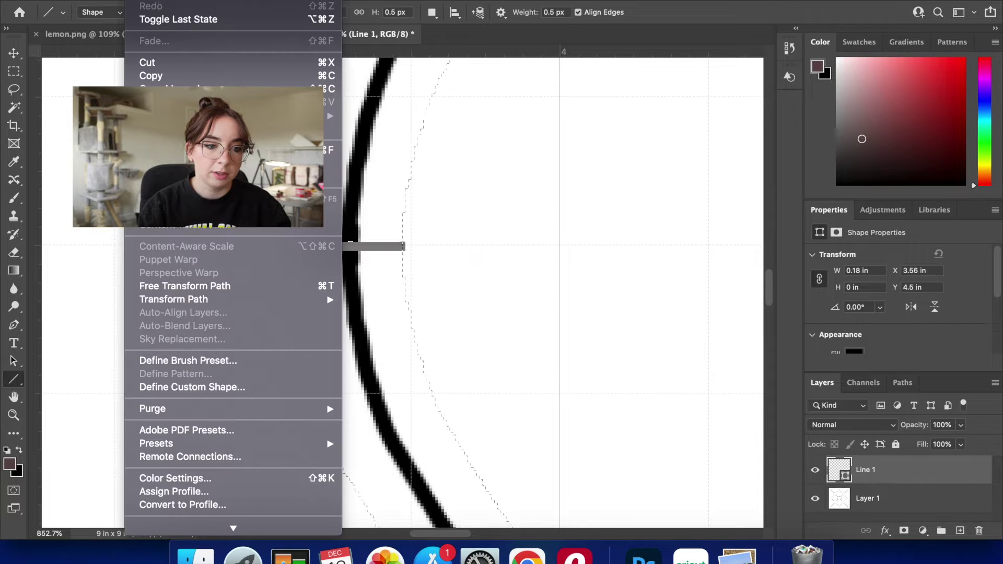
click(160, 6)
click(285, 1)
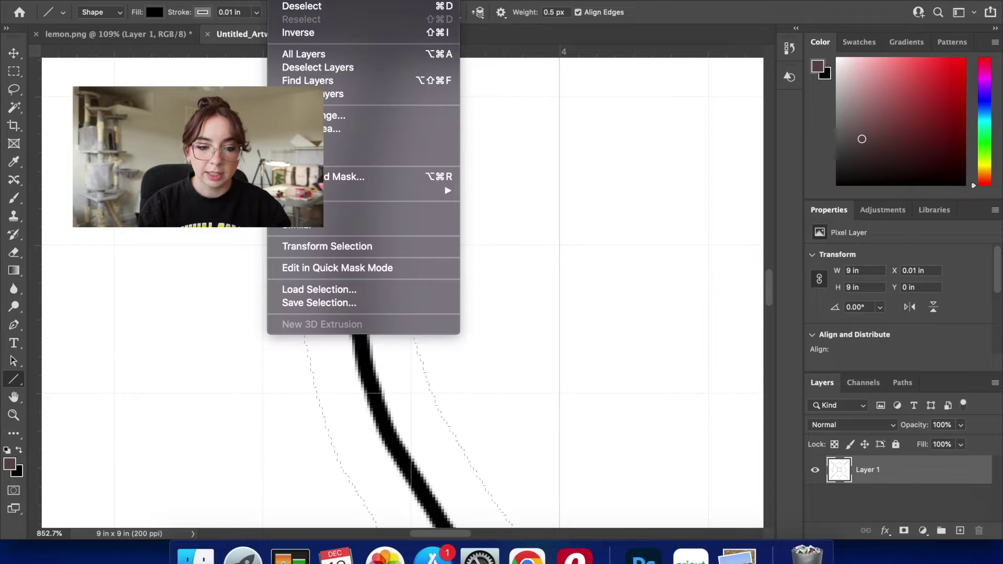
mouse_move(324, 194)
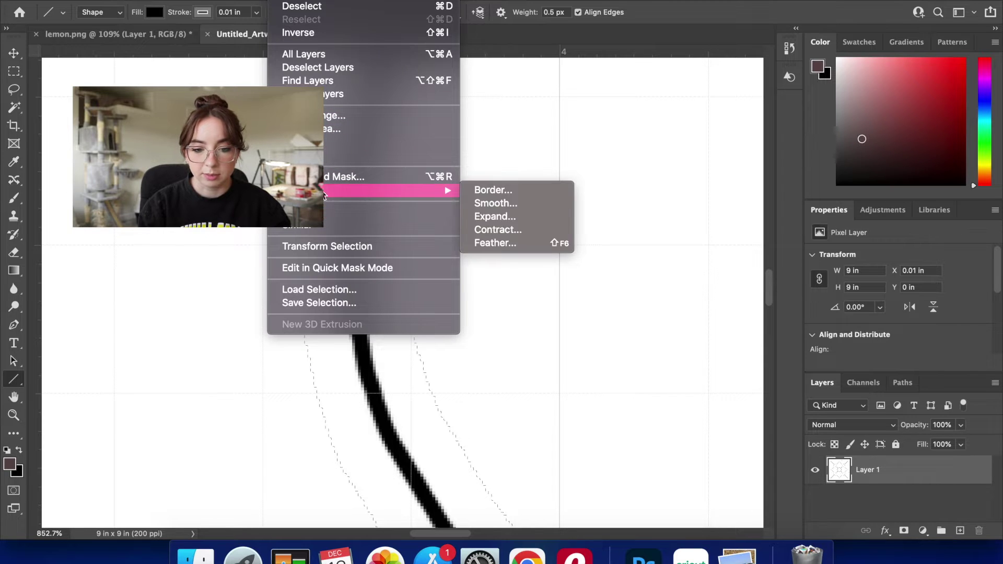
click(504, 216)
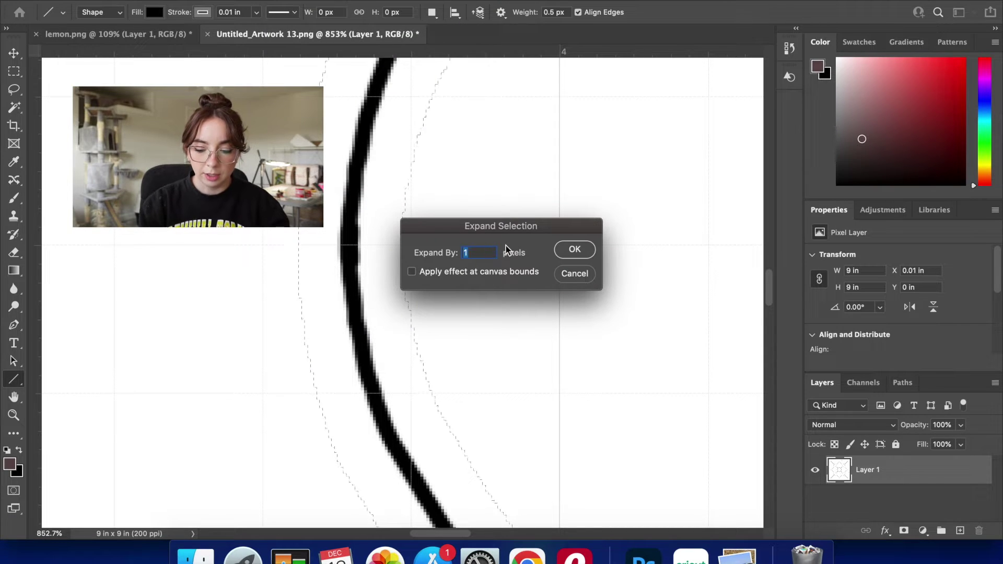
click(575, 249)
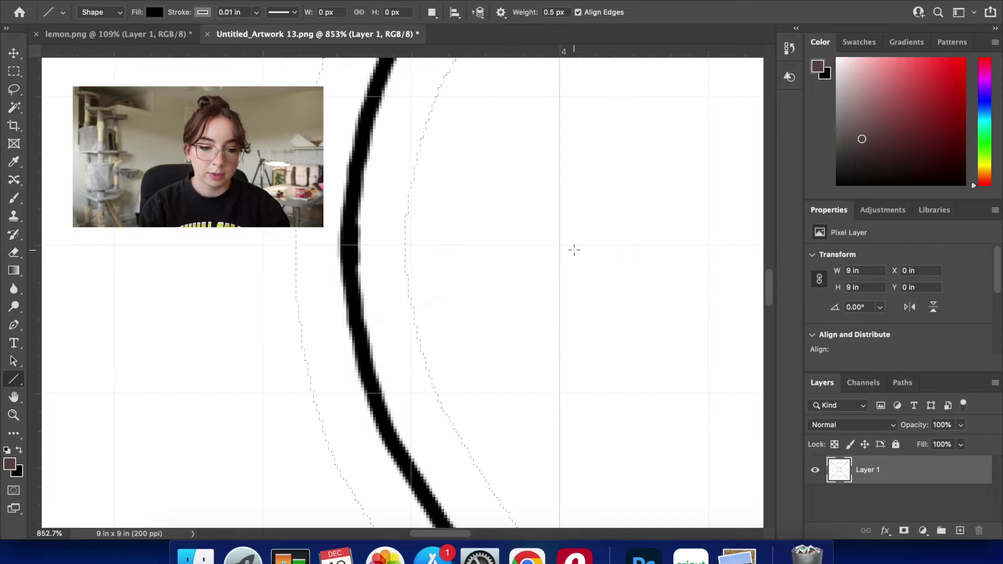
drag(296, 244, 404, 247)
click(159, 1)
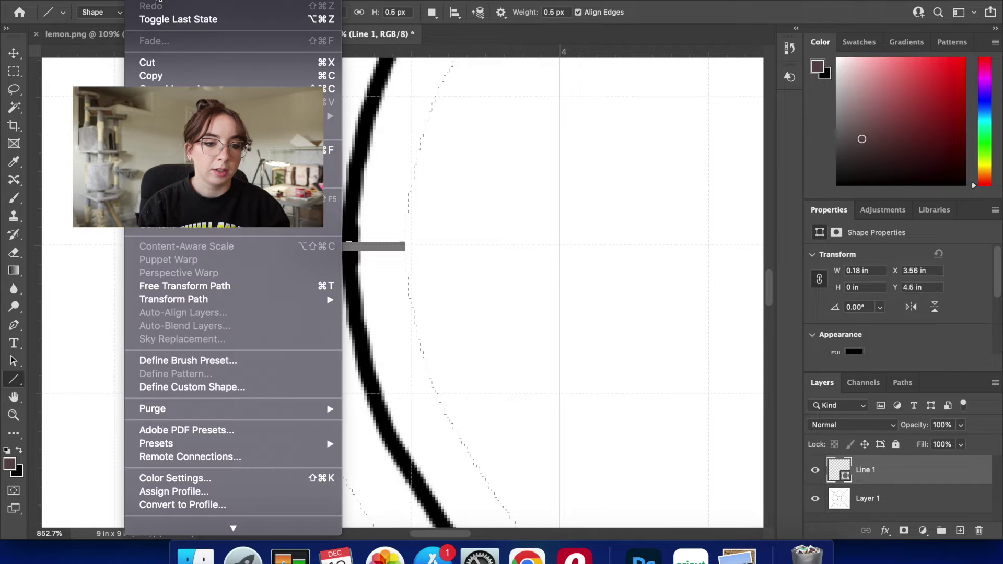
click(162, 18)
Step: Grow the selection by another 1 pixel twice, checking the gap with a temporary line after each
click(298, 3)
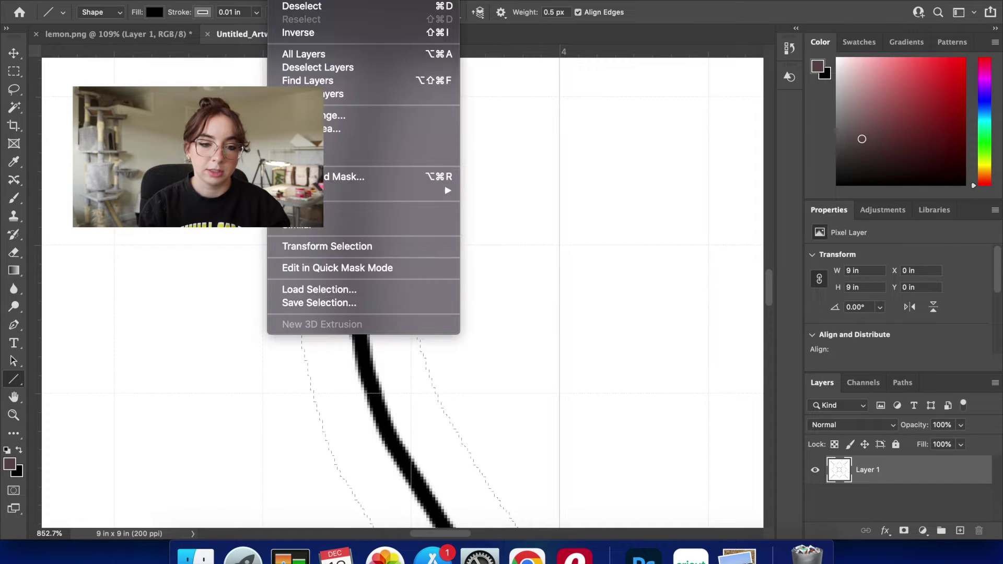
mouse_move(366, 191)
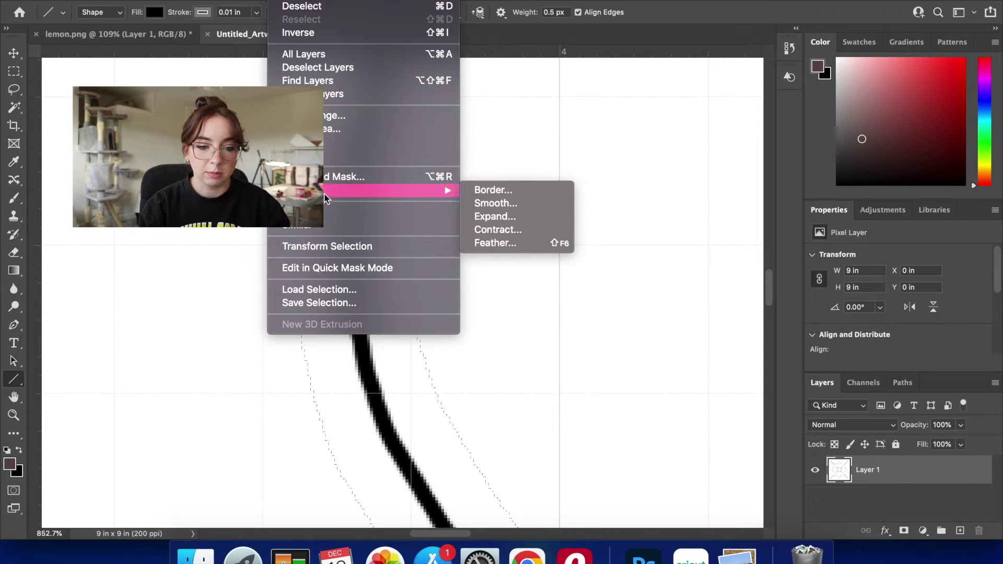
click(494, 218)
click(572, 248)
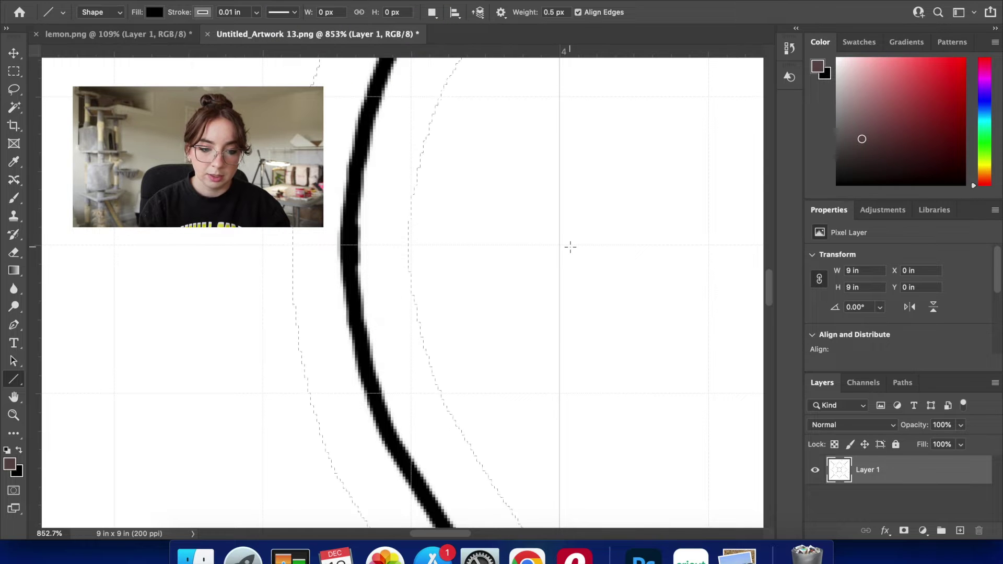
drag(293, 245, 399, 249)
click(166, 1)
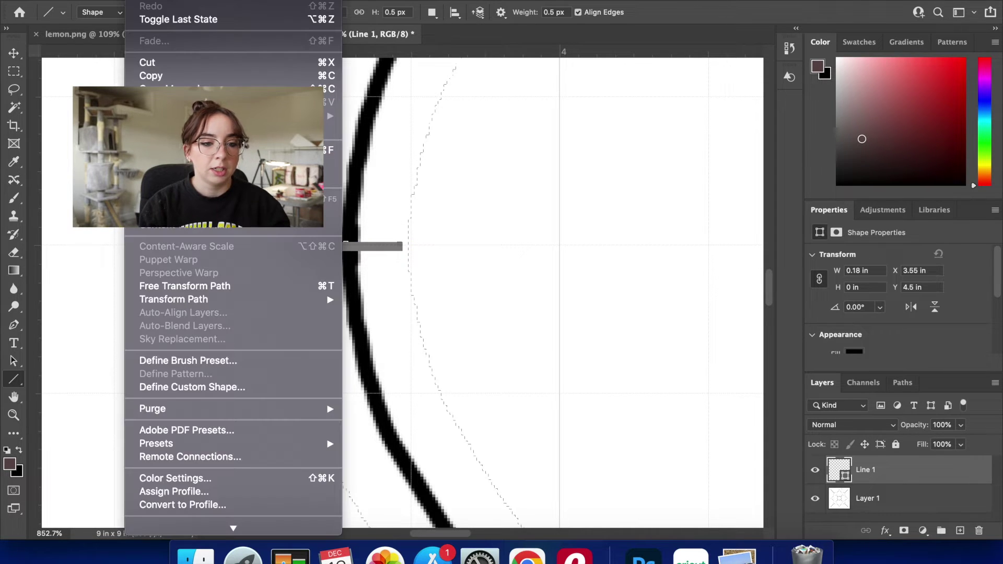
click(166, 2)
click(285, 2)
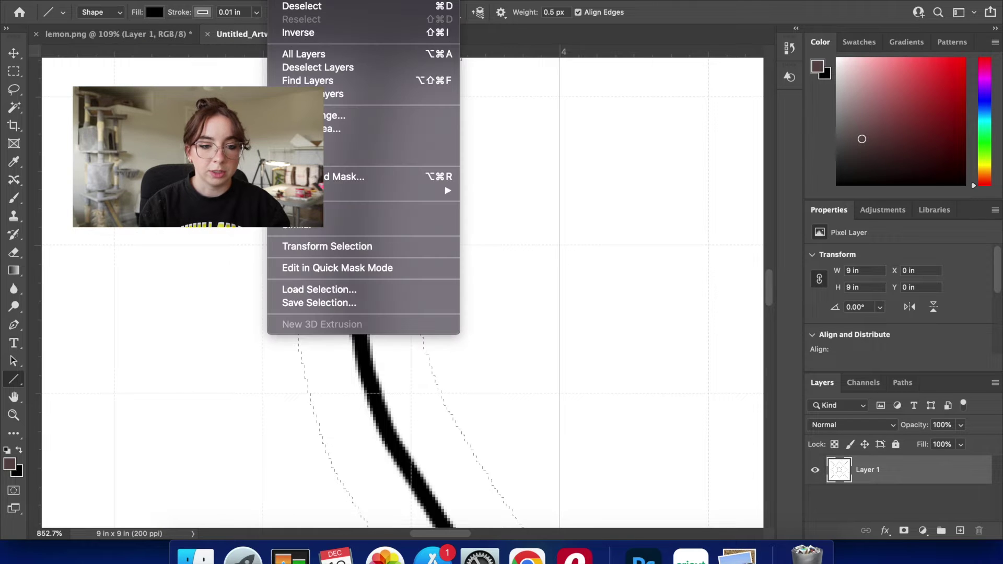
mouse_move(327, 192)
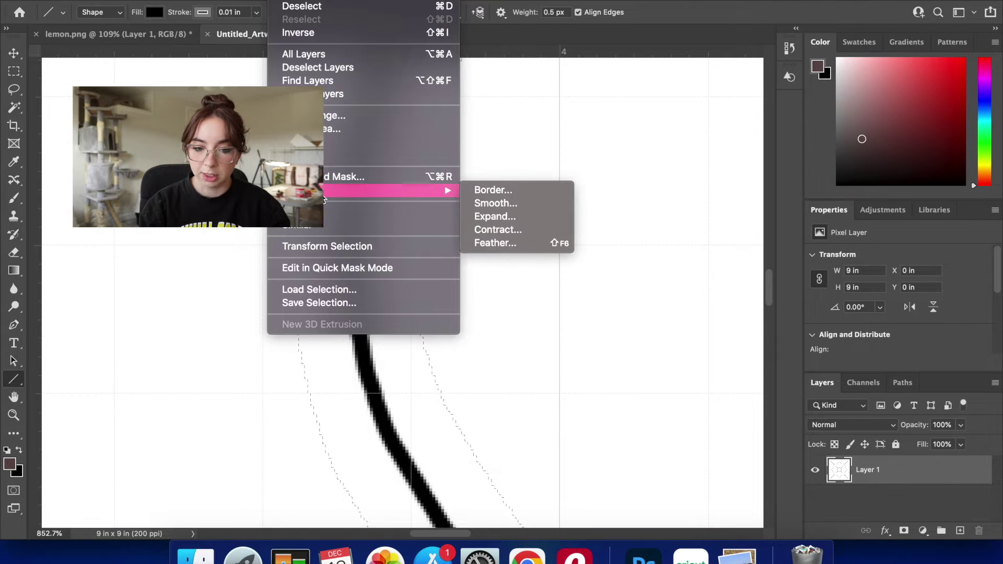
click(507, 222)
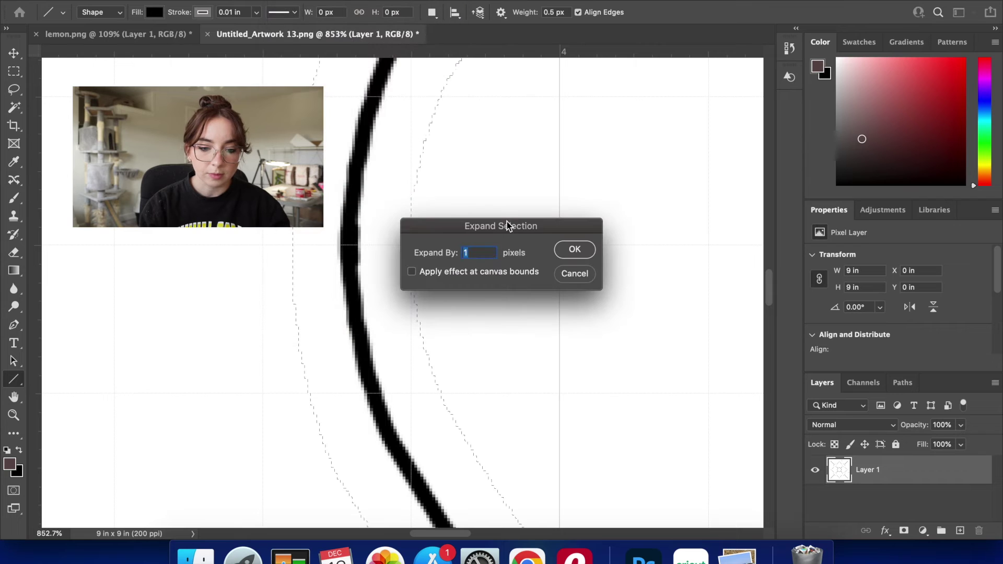
click(575, 250)
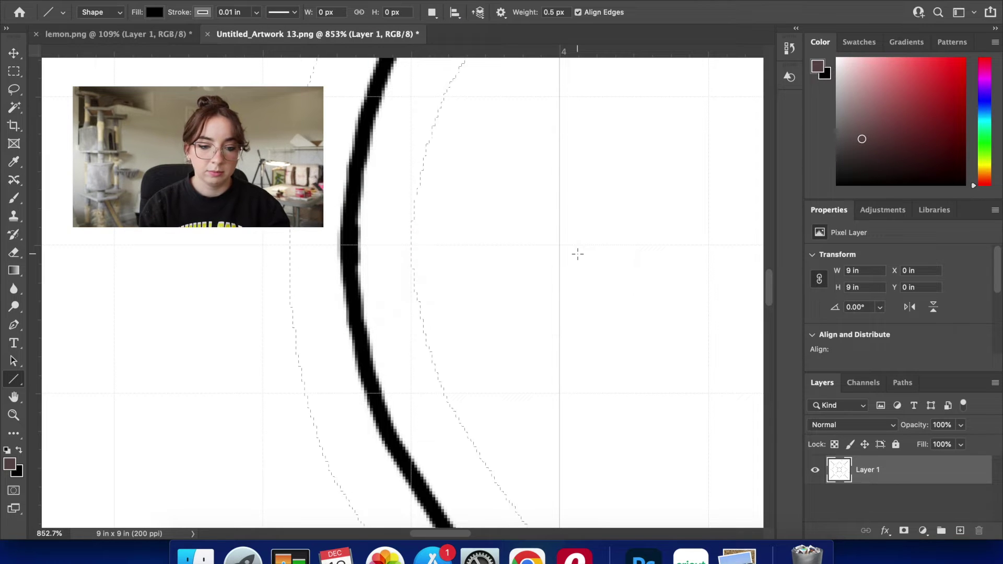
drag(290, 245, 410, 247)
click(148, 1)
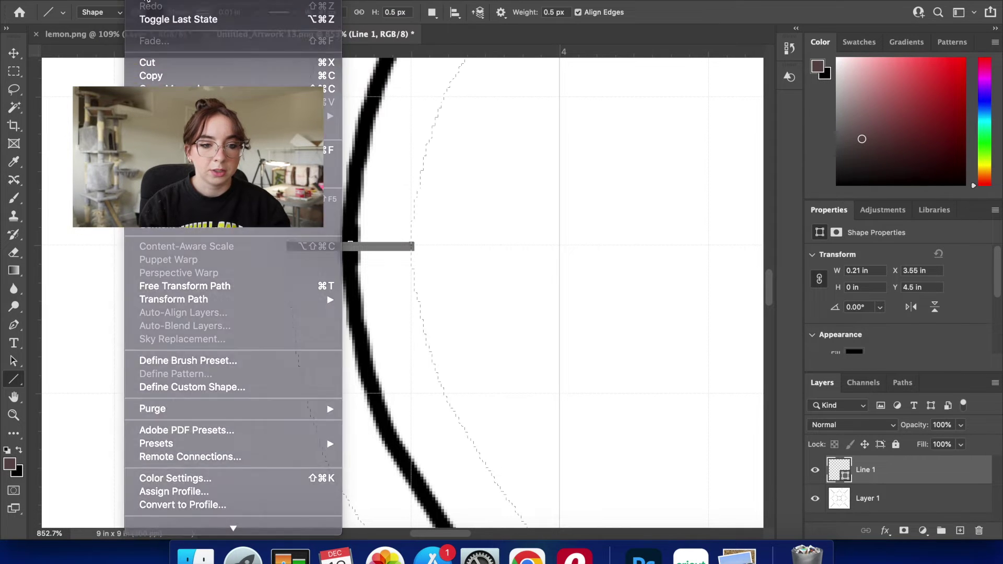
click(173, 19)
Step: Expand the selection 1 more pixel and check the gap from its left edge
click(292, 1)
mouse_move(428, 191)
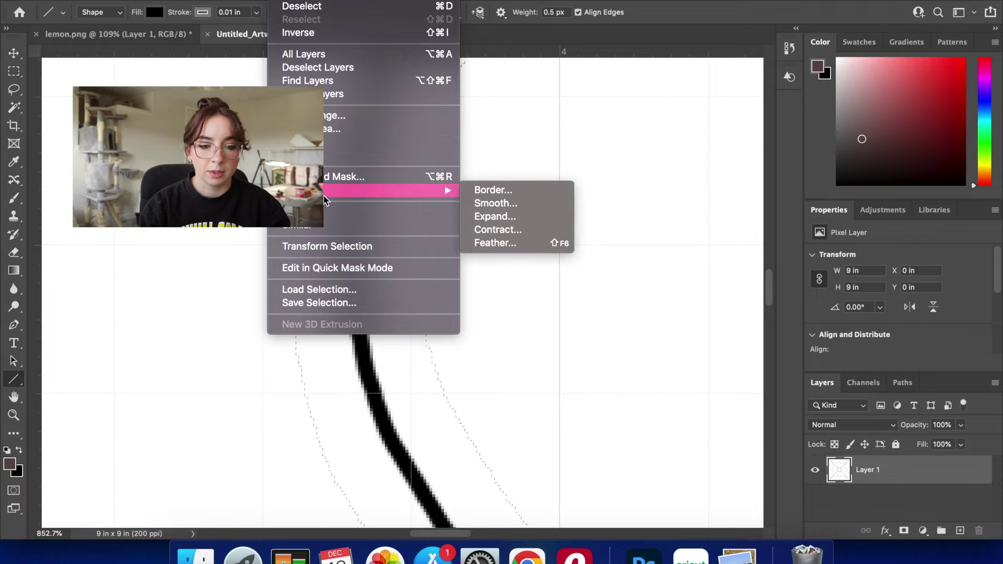
click(492, 215)
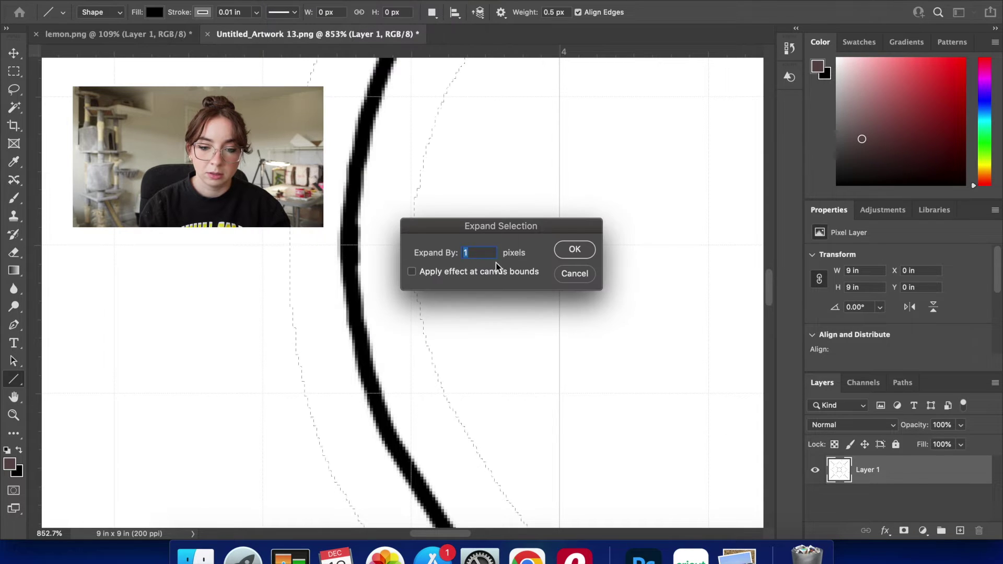
click(575, 250)
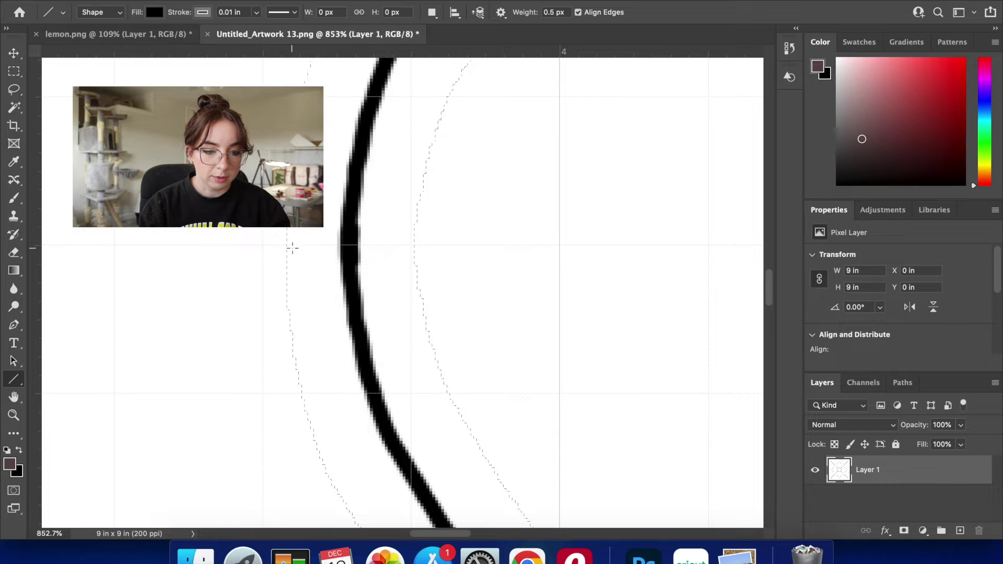
drag(286, 244, 414, 247)
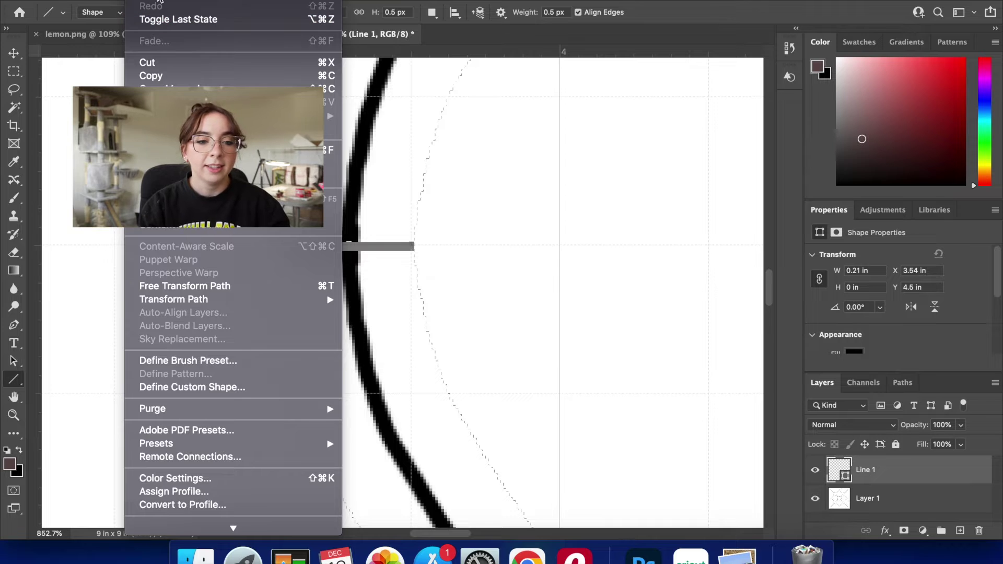
click(159, 15)
Step: Expand by a final 1 pixel, remove the measuring line, and bring up Stroke (4 px, Center)
click(285, 3)
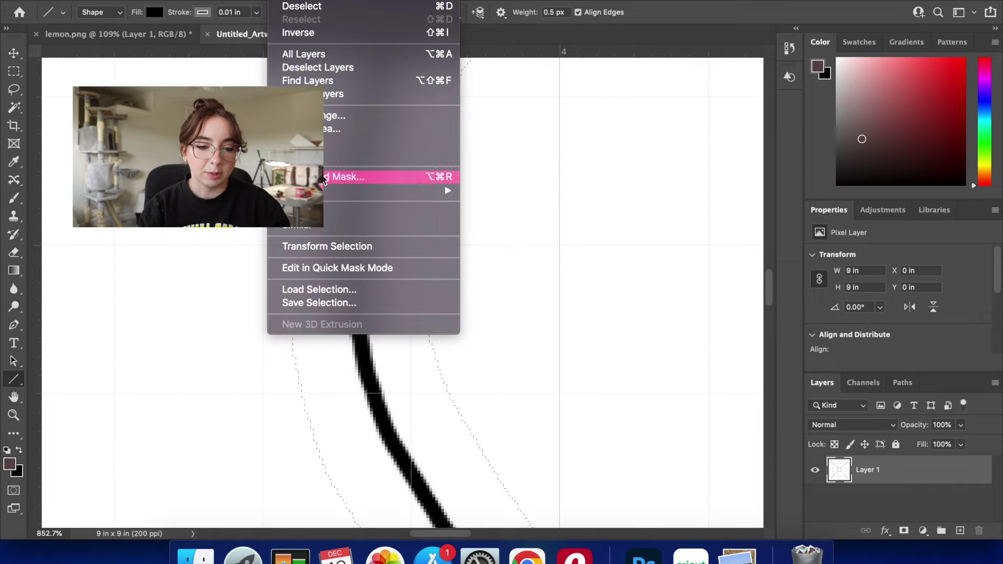
mouse_move(324, 191)
click(515, 217)
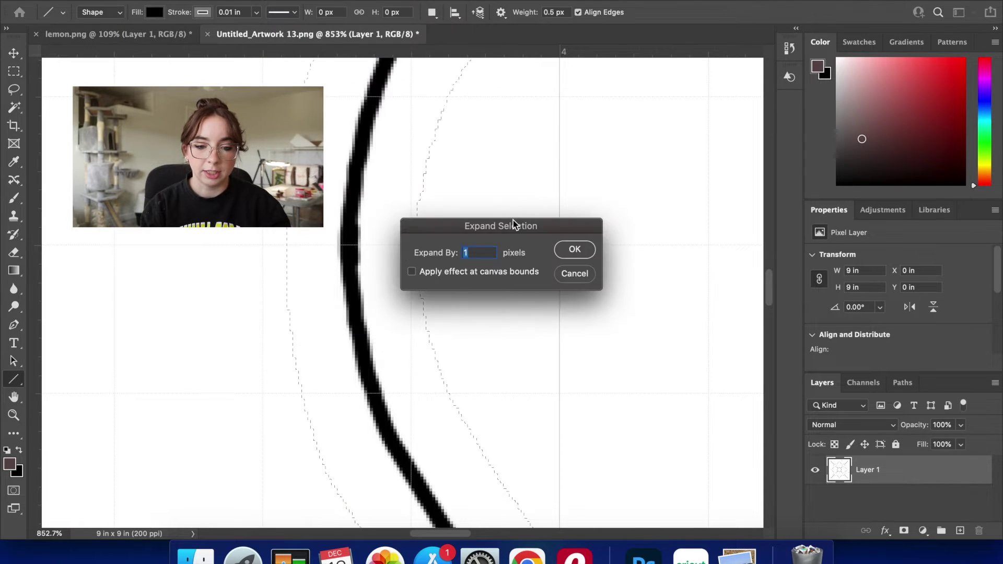
click(581, 247)
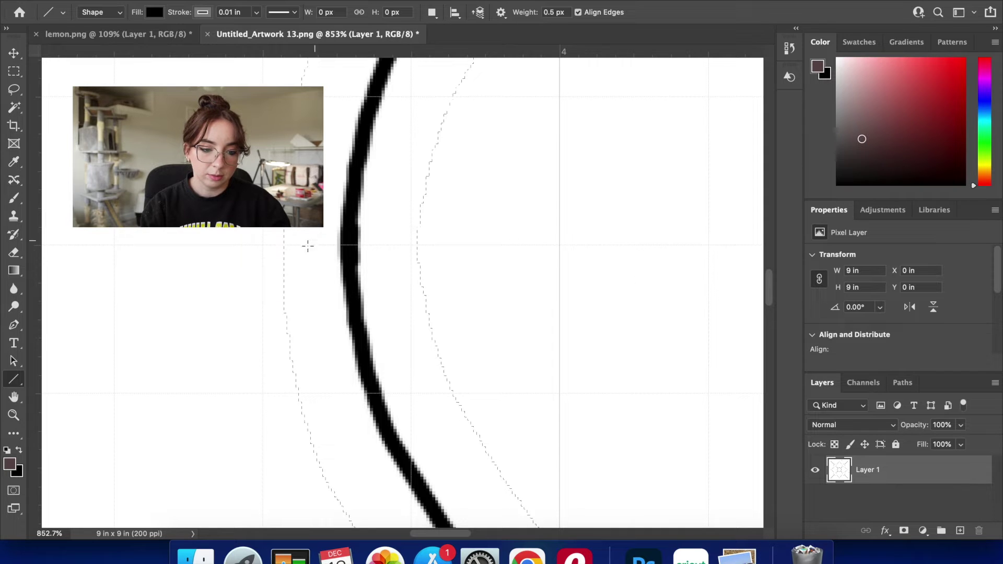
drag(285, 244, 418, 247)
click(151, 2)
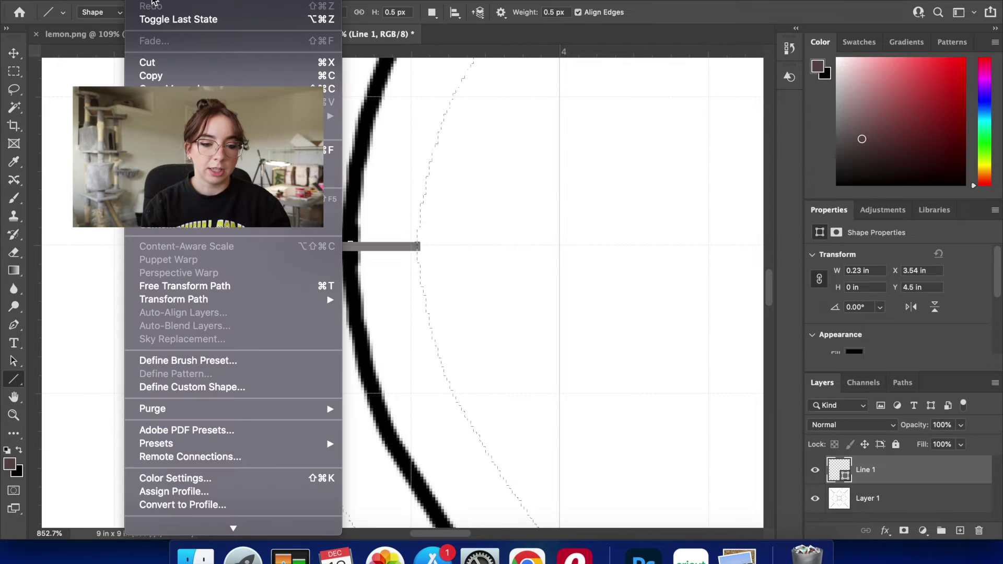
click(151, 2)
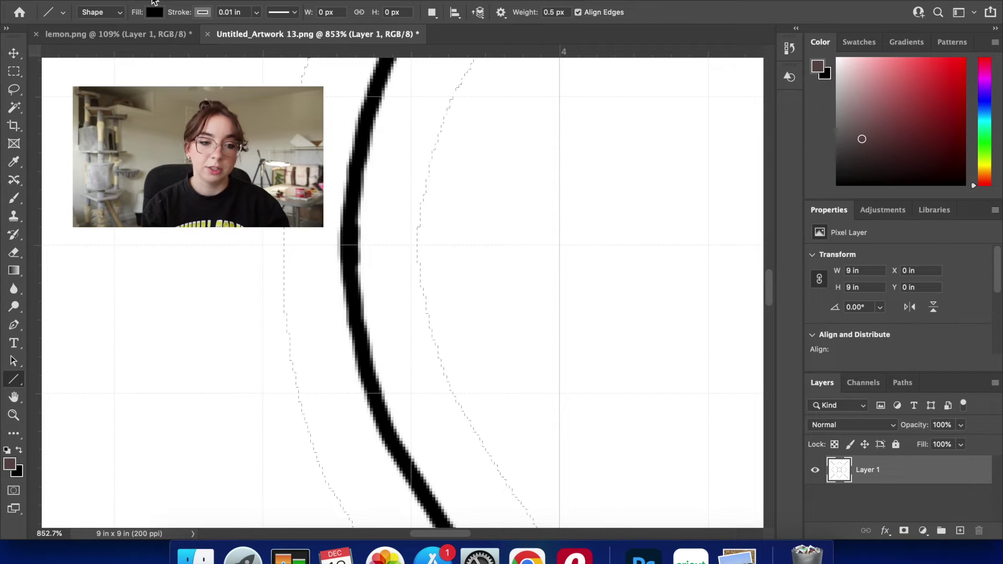
click(151, 1)
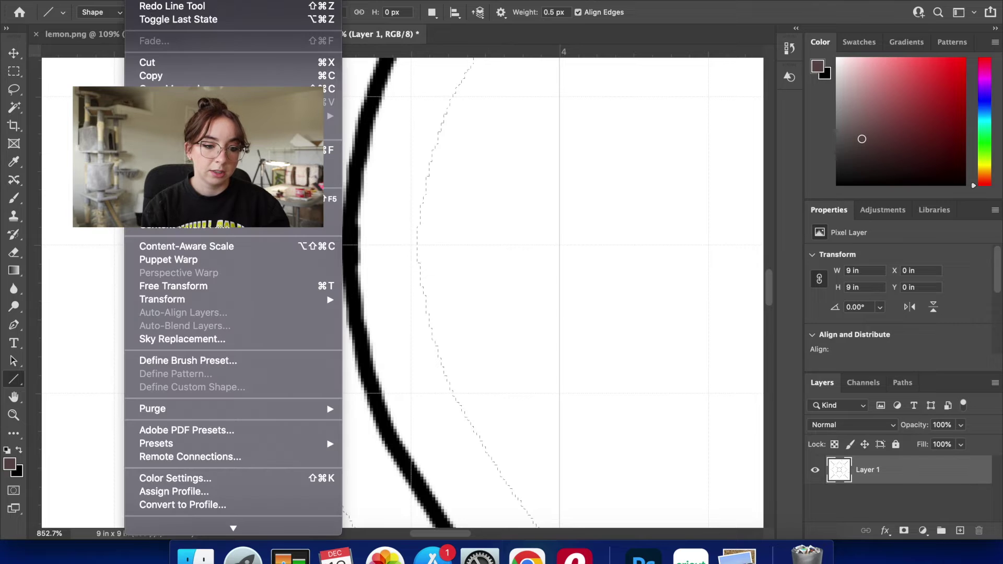
click(170, 213)
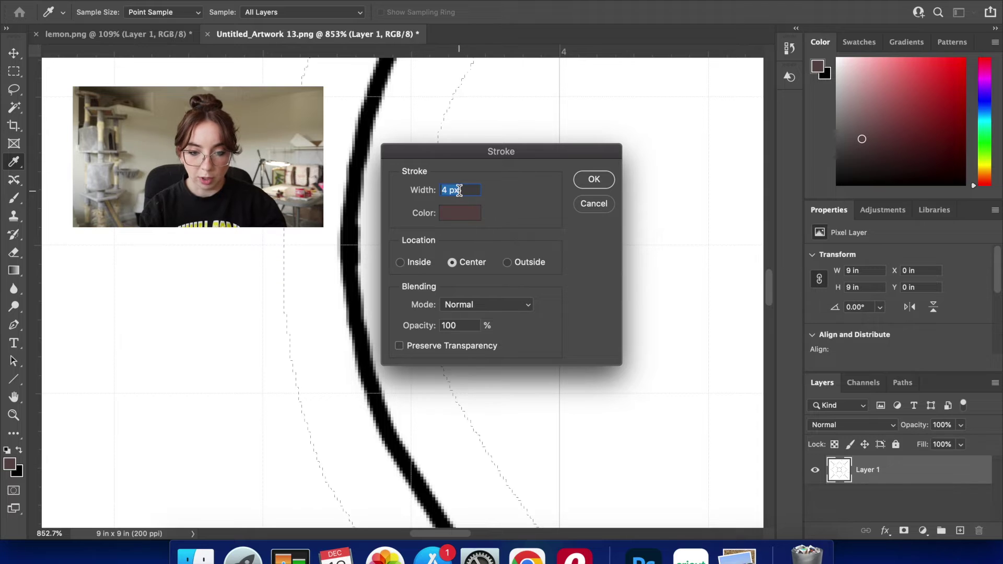
Step: Stroke the selection with a 2 px Center outline, then draw a 0.21 in measuring line
text(4)
key(BackSpace)
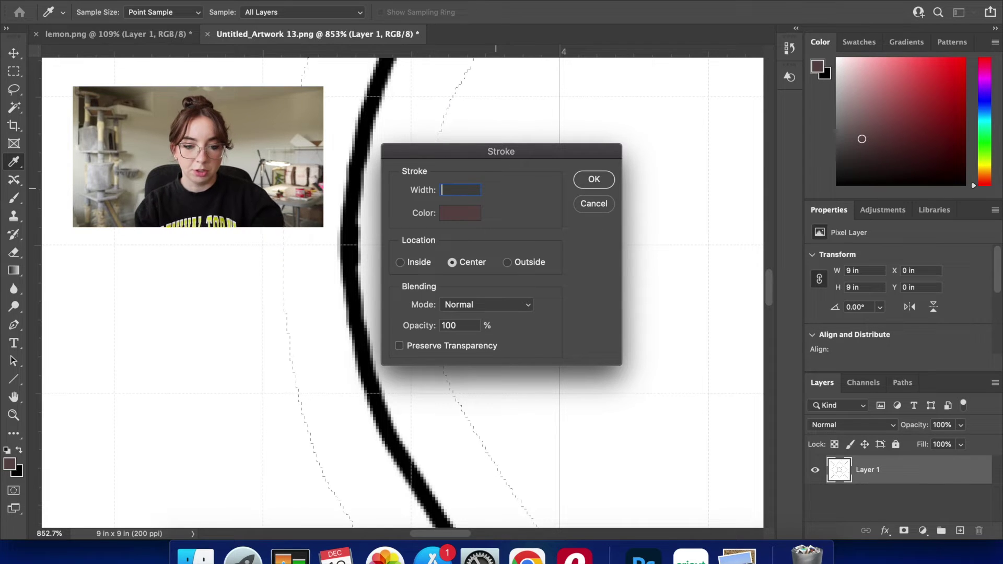
text(2)
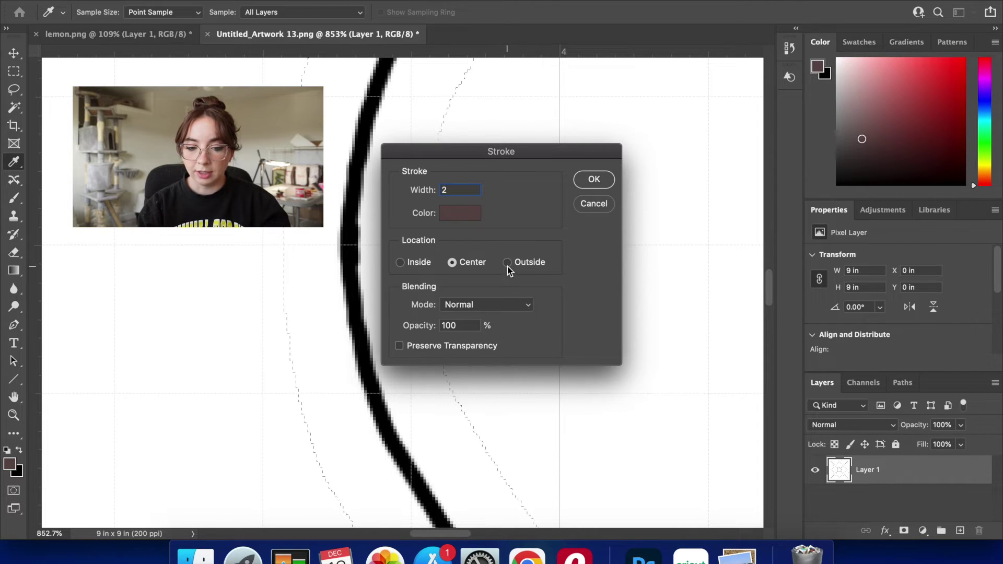
click(594, 179)
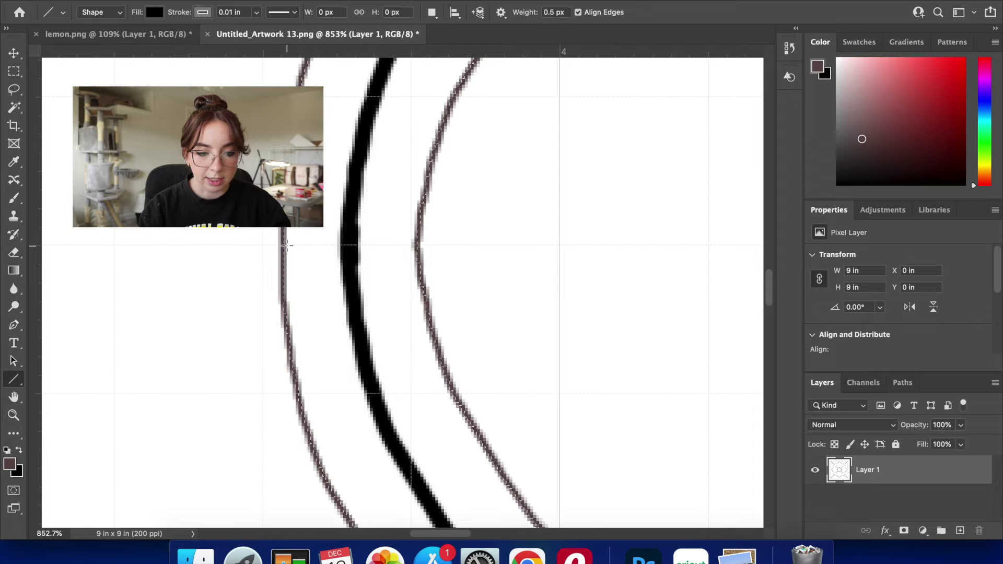
drag(287, 245, 411, 248)
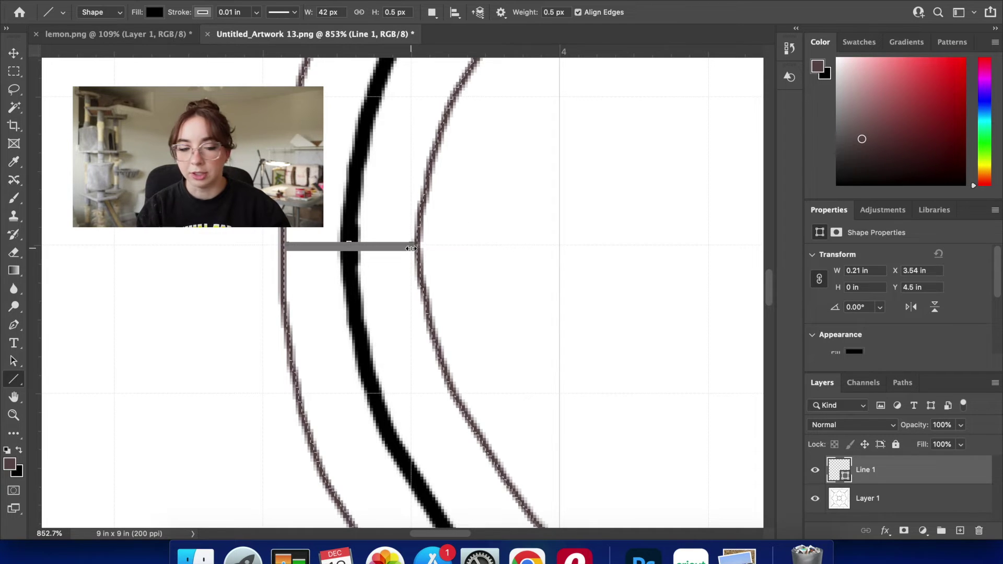
Step: Undo the measuring line and the centred 2 px stroke
click(137, 0)
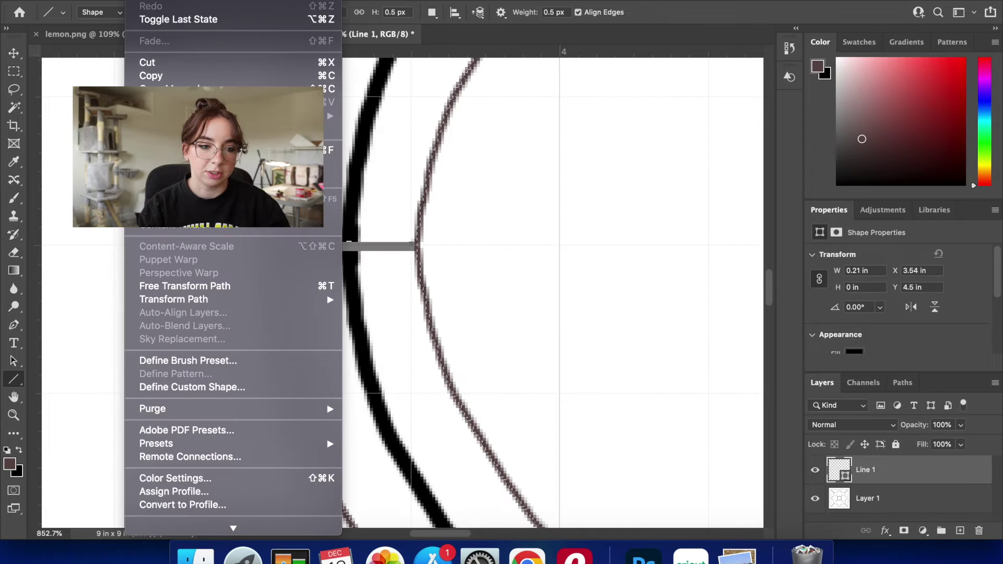
click(158, 1)
click(137, 1)
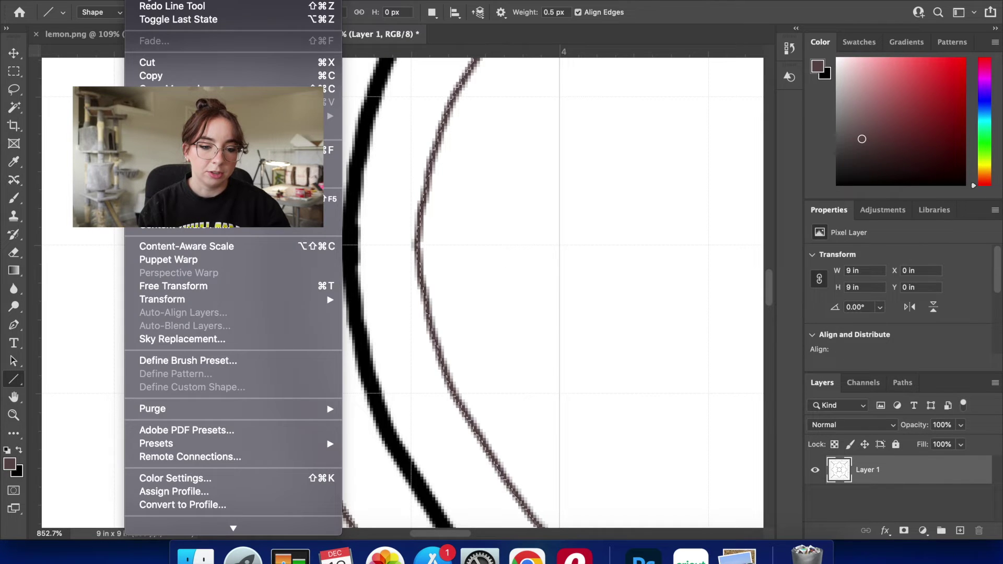
click(148, 1)
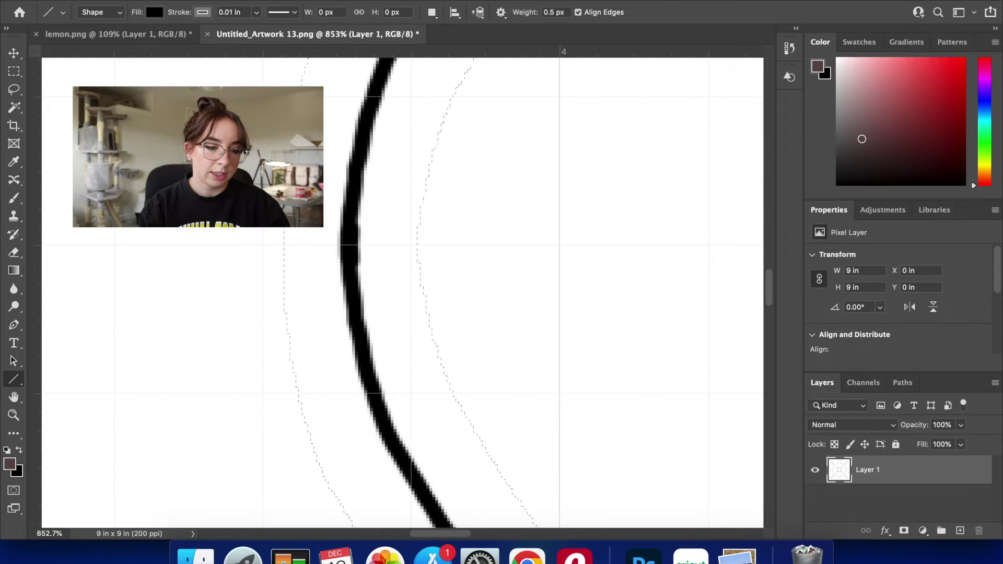
Step: Re-stroke the selection at 2 px width with Location set to Outside
click(137, 0)
click(148, 1)
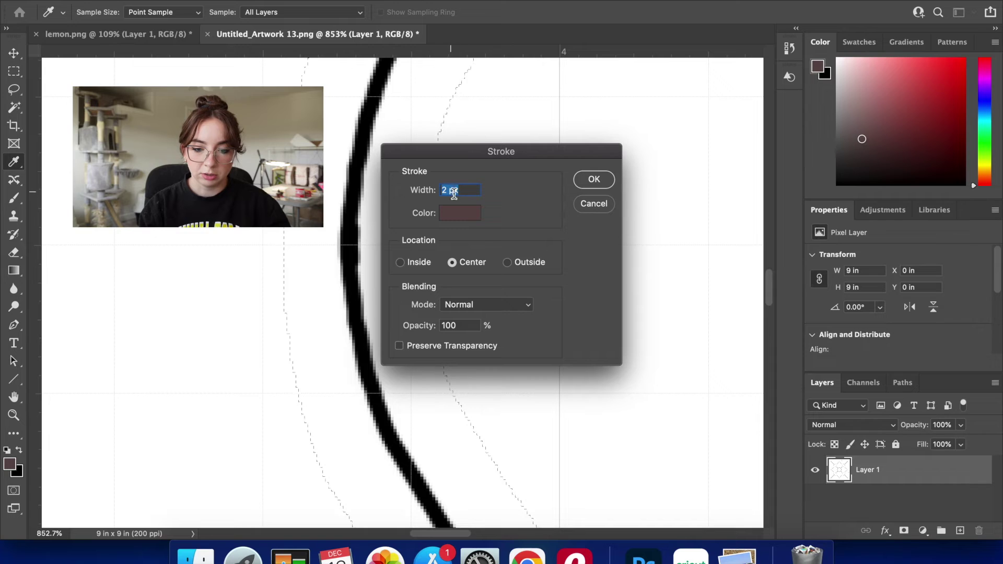
click(507, 262)
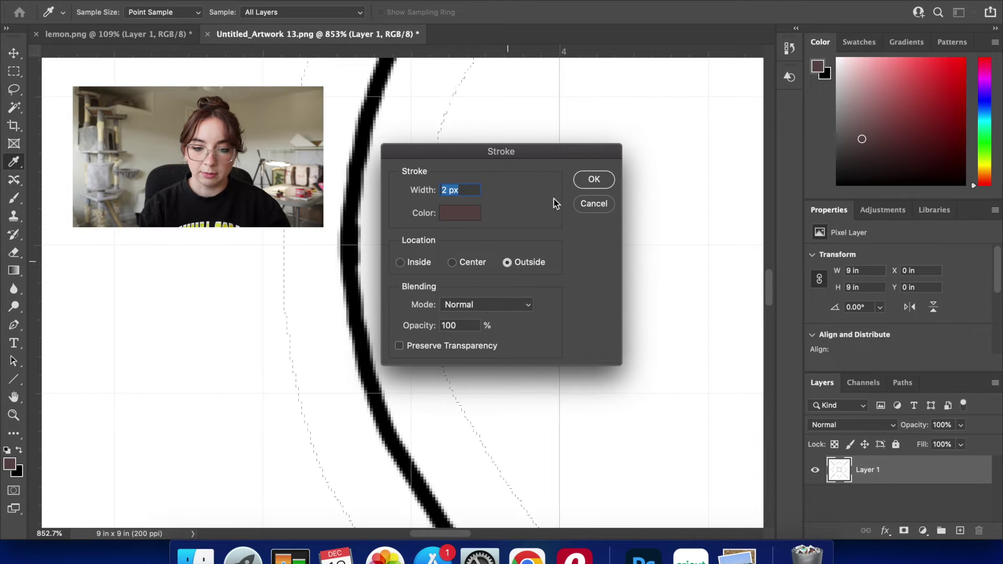
click(594, 180)
key(u)
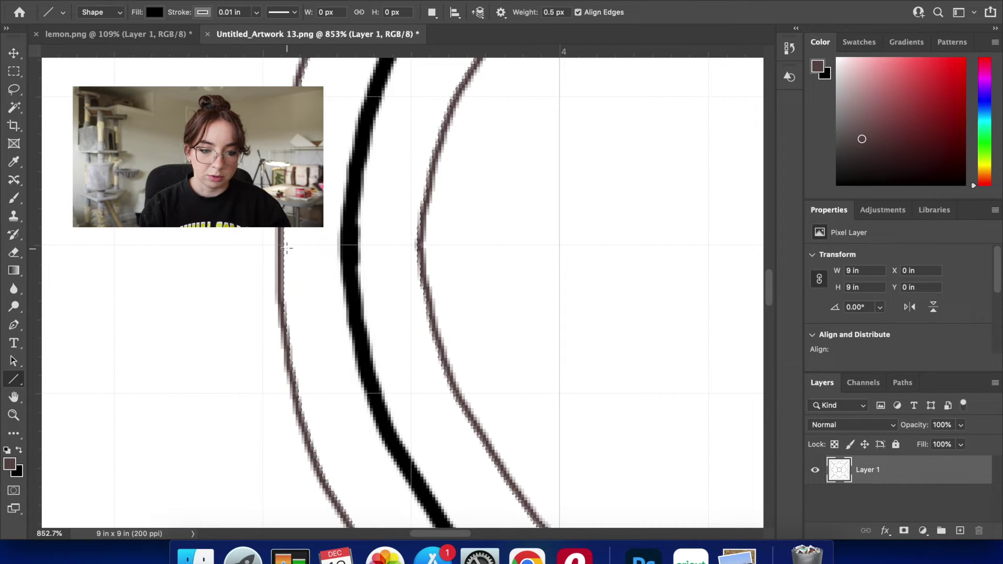
Step: Measure the new outline spacing with a test line, then undo it
drag(284, 245, 415, 246)
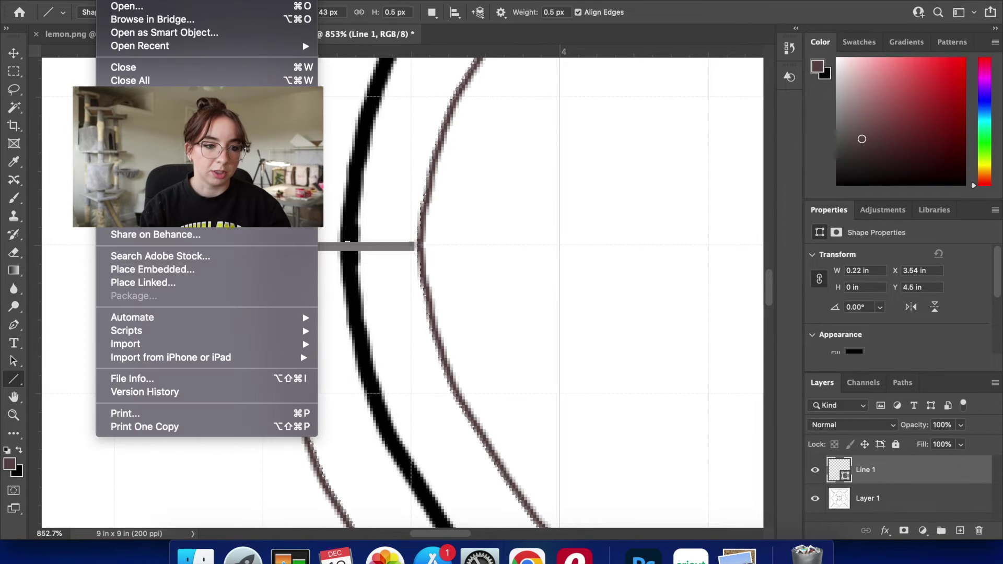
key(Right)
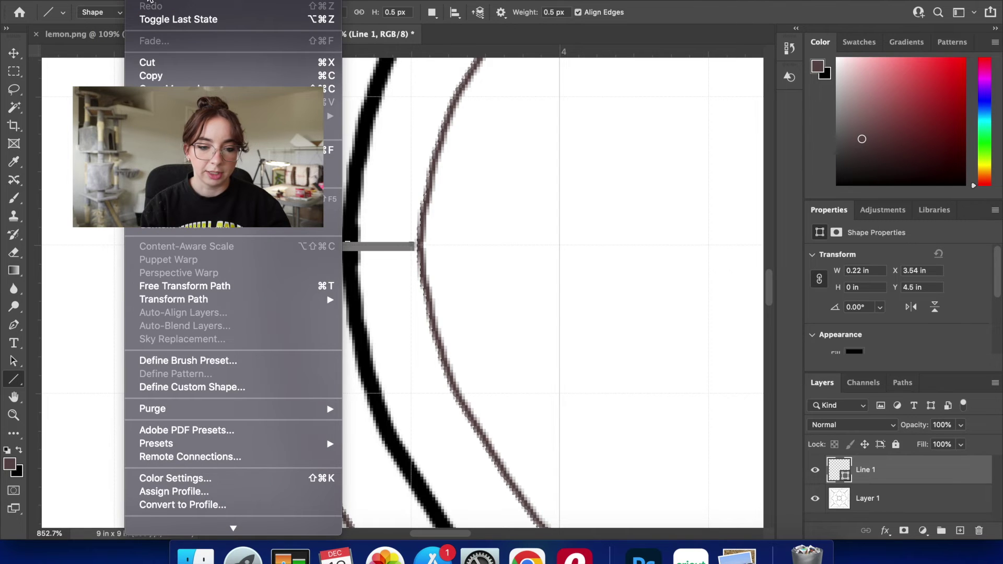
key(super+z)
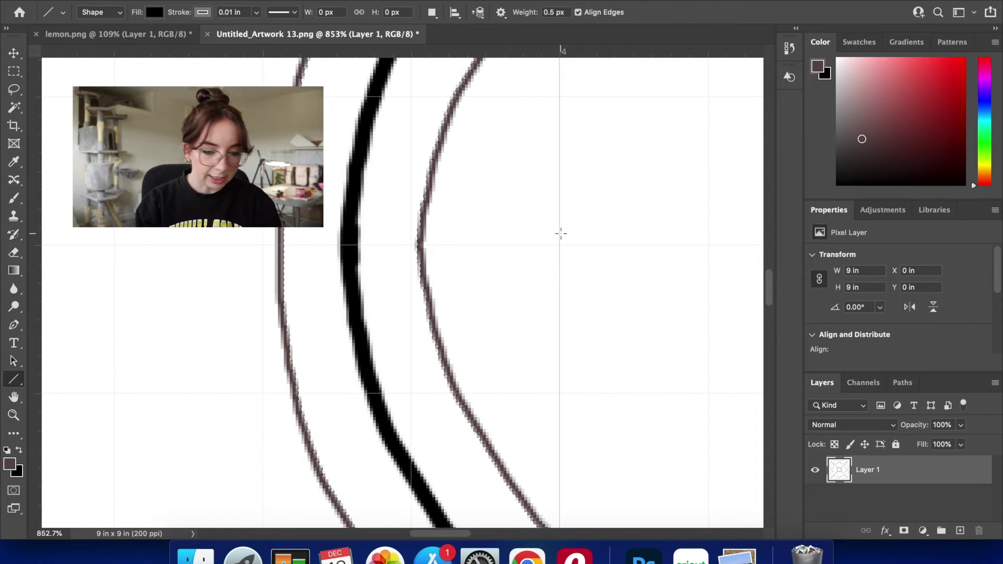
Step: Zoom out until the entire square flower pattern fits in the window
scroll(627, 236, down, 3)
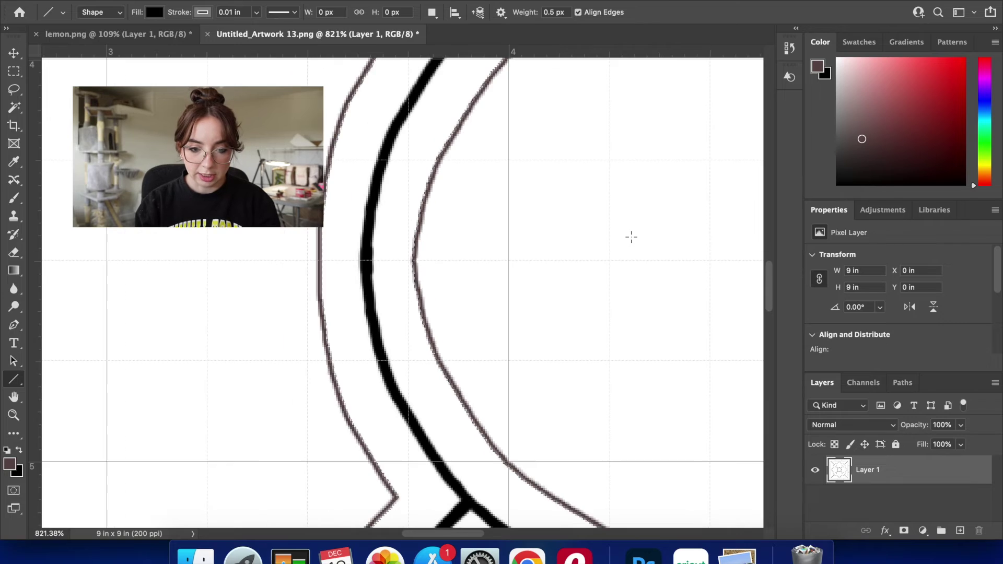
scroll(631, 237, down, 4)
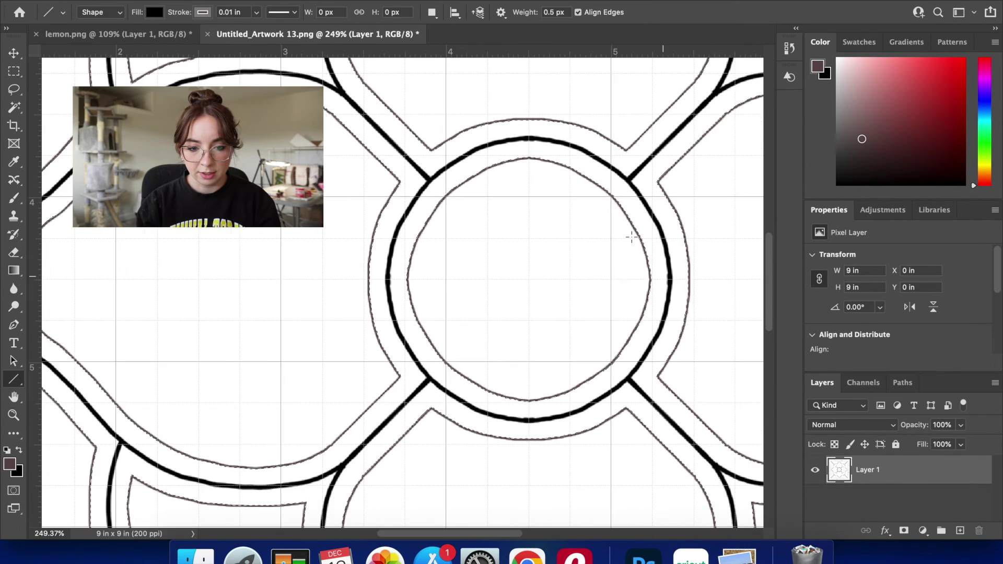
scroll(631, 237, down, 5)
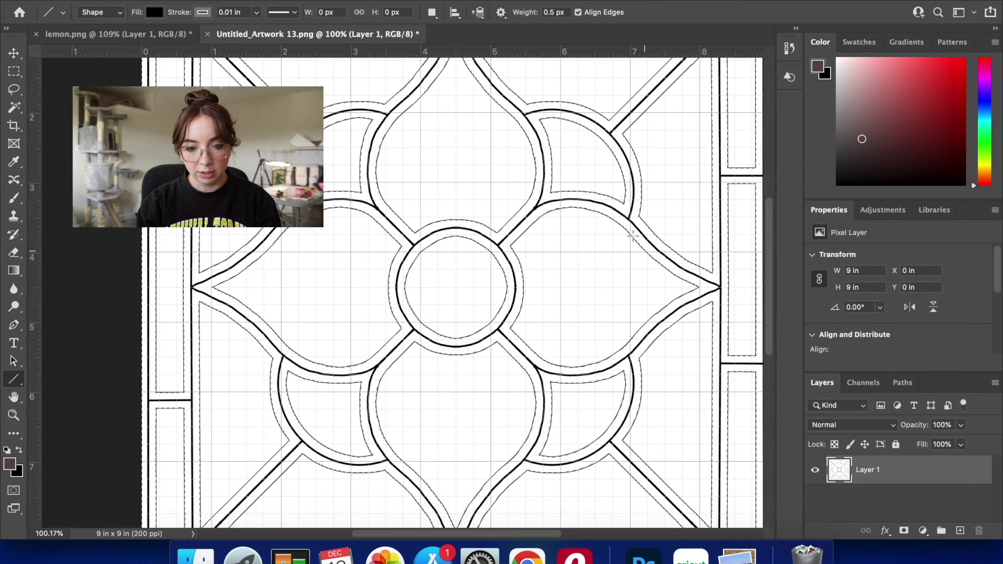